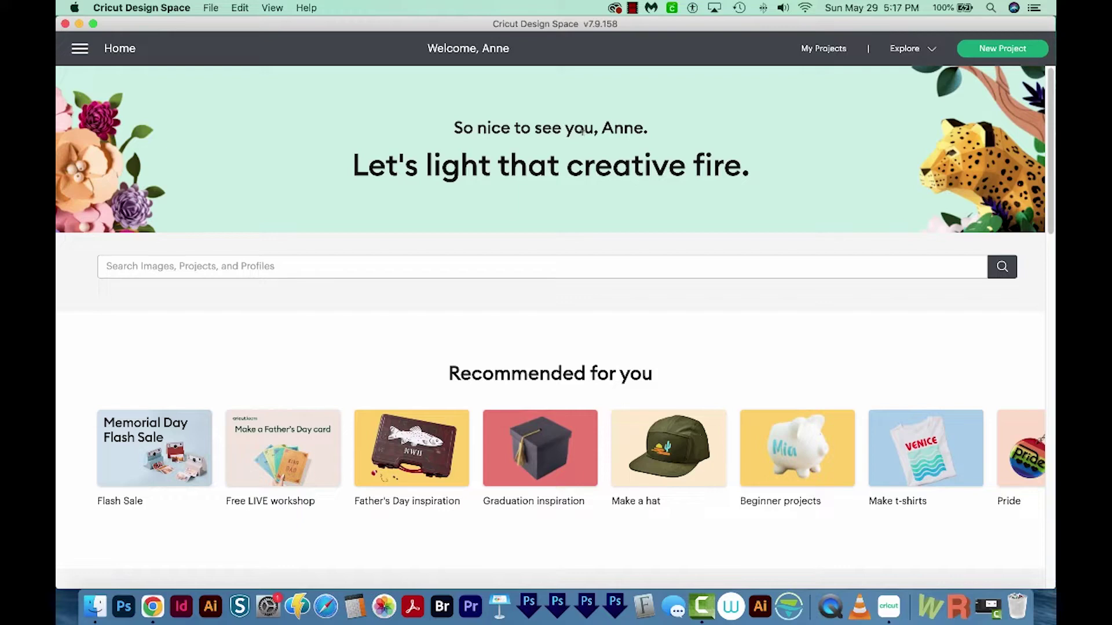
# - Start a new blank project and open the image upload file browser
pyautogui.click(1013, 51)
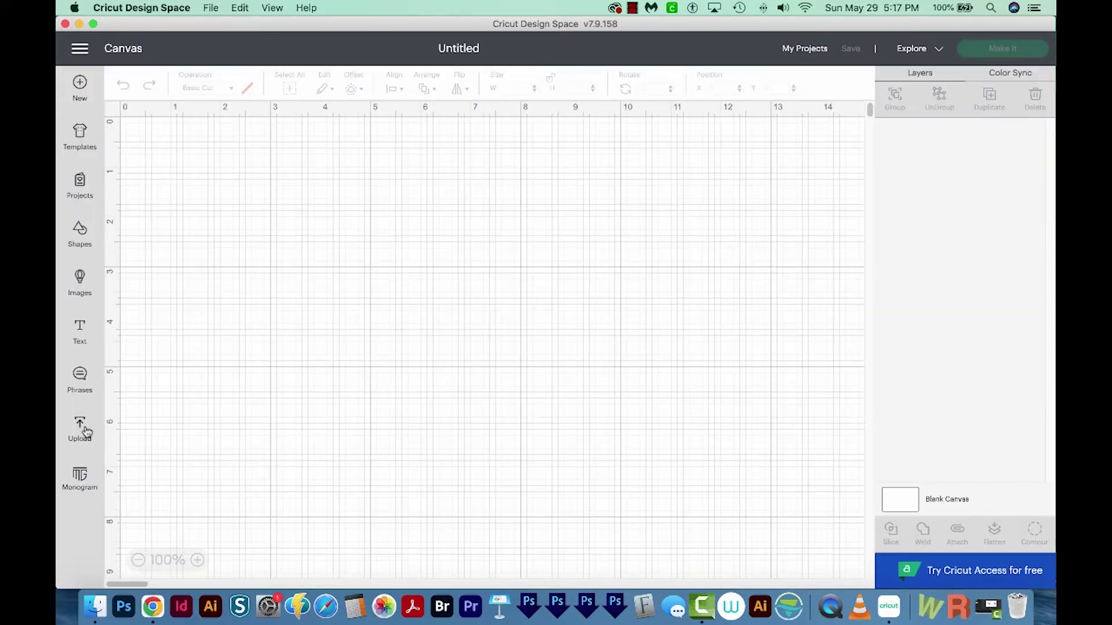
pyautogui.click(82, 427)
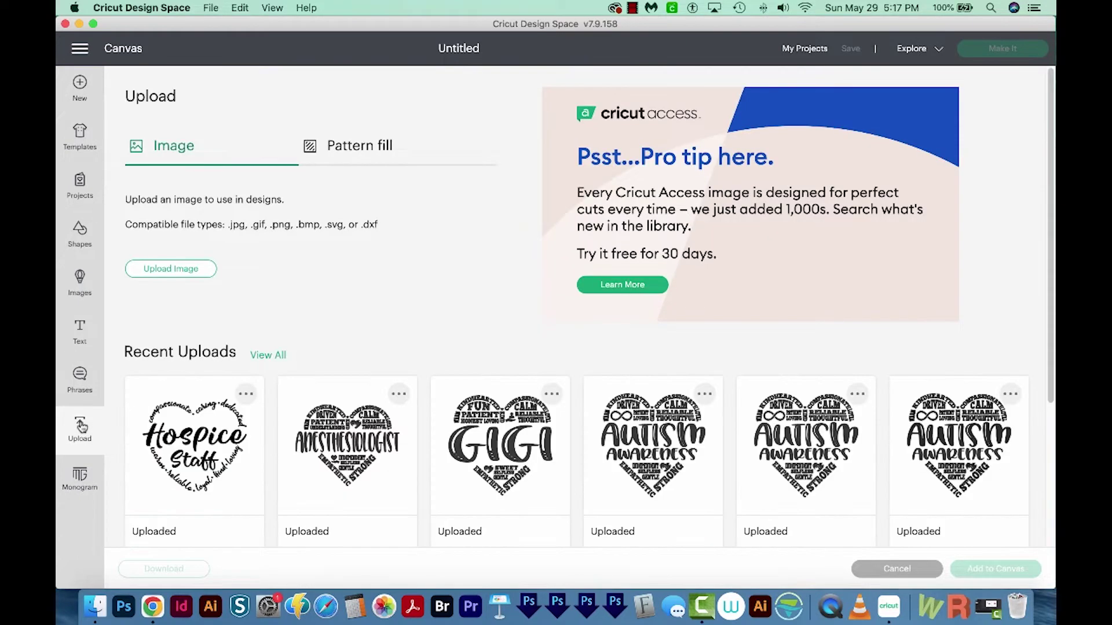
pyautogui.click(183, 272)
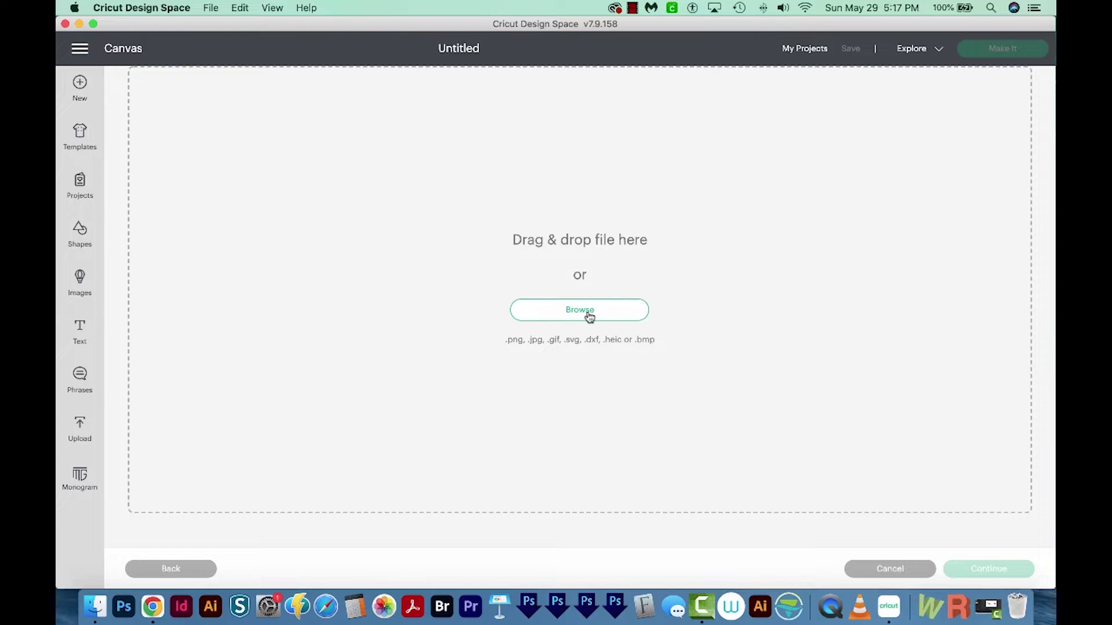
pyautogui.click(589, 317)
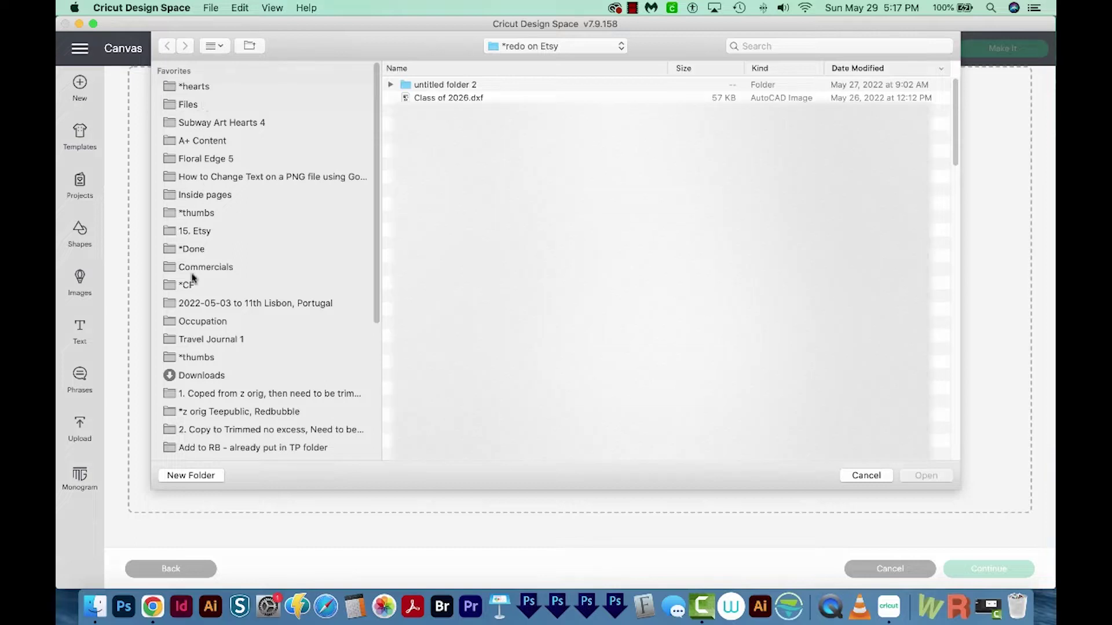
# - Select ParkingPass.svg in the Downloads folder for upload
pyautogui.click(196, 376)
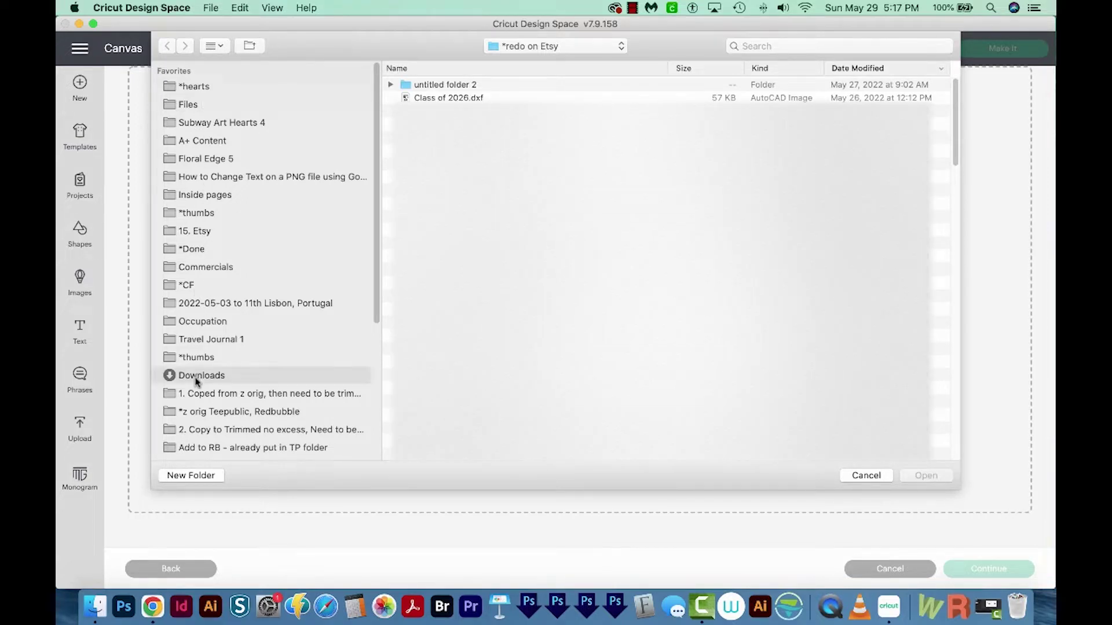
pyautogui.scroll(-5, 934, 214)
pyautogui.scroll(-10, 932, 225)
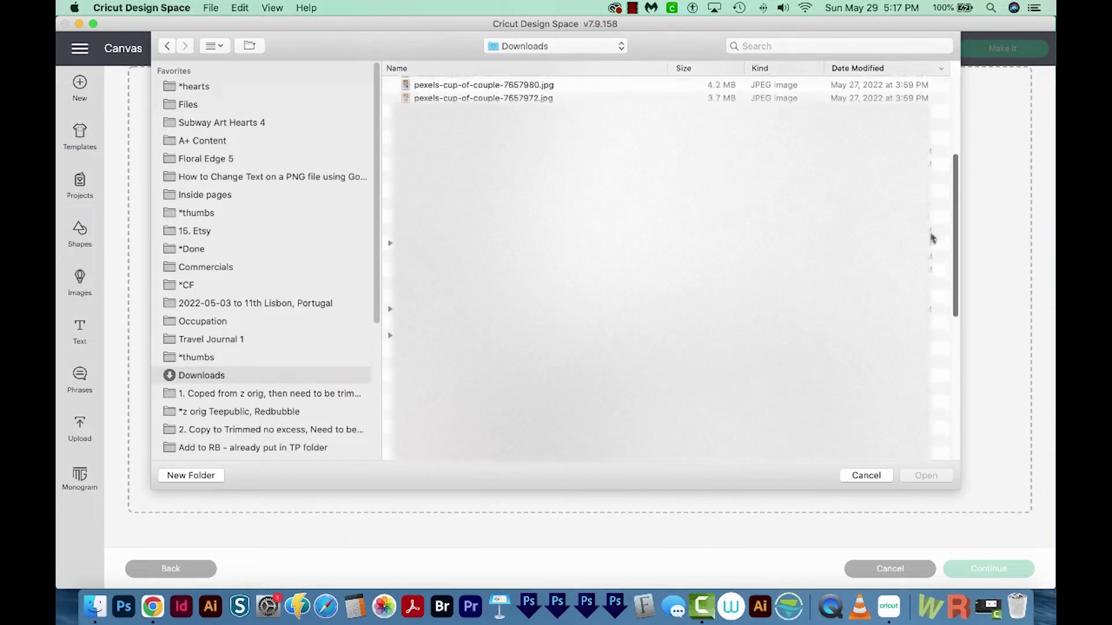
pyautogui.scroll(10, 930, 348)
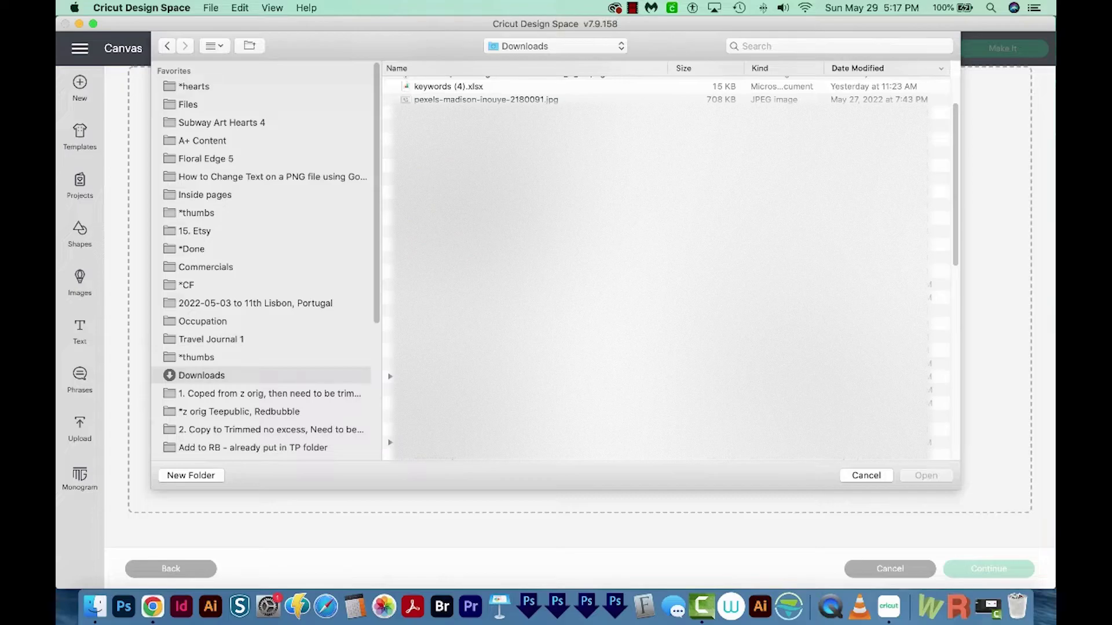
pyautogui.click(579, 297)
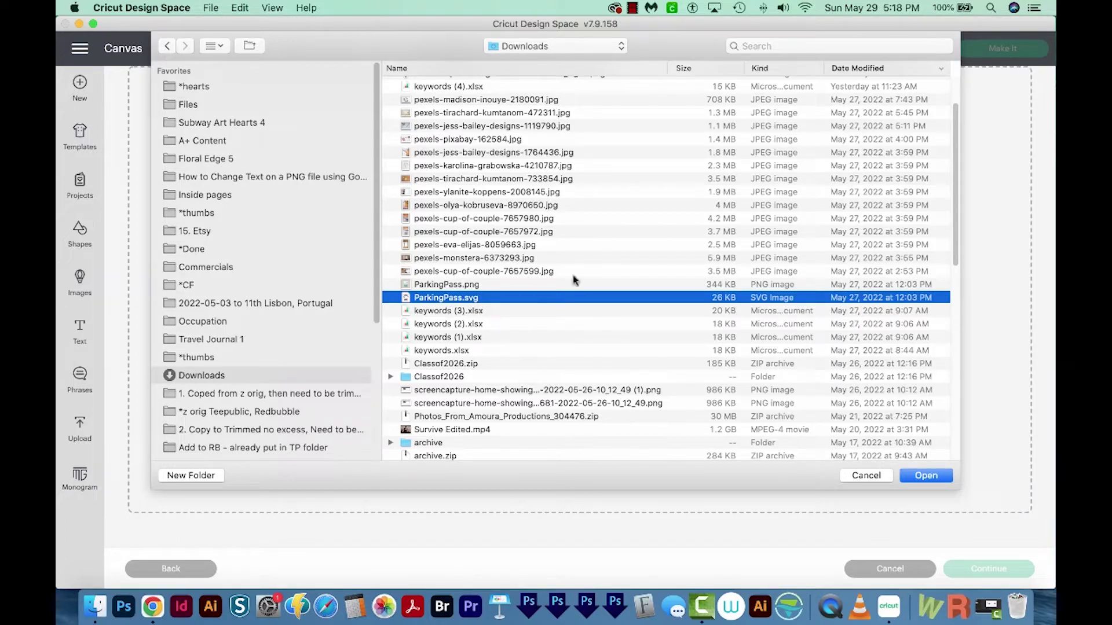
# - Upload ParkingPass.svg and add it from Recent Uploads to the canvas as an 8.333 in hang tag
pyautogui.click(926, 475)
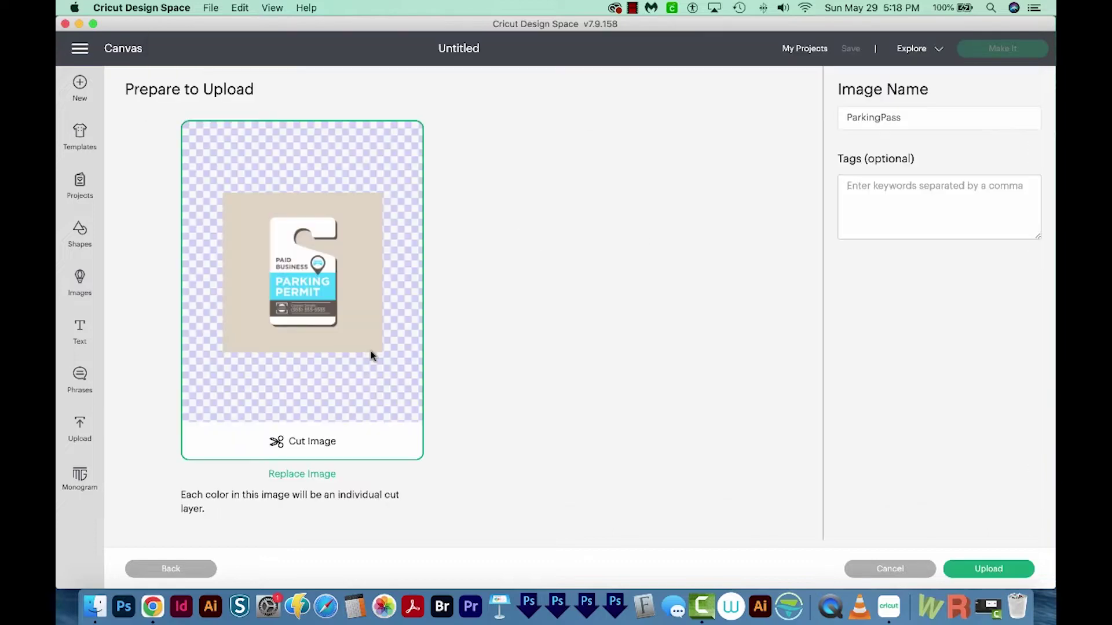
pyautogui.click(1003, 575)
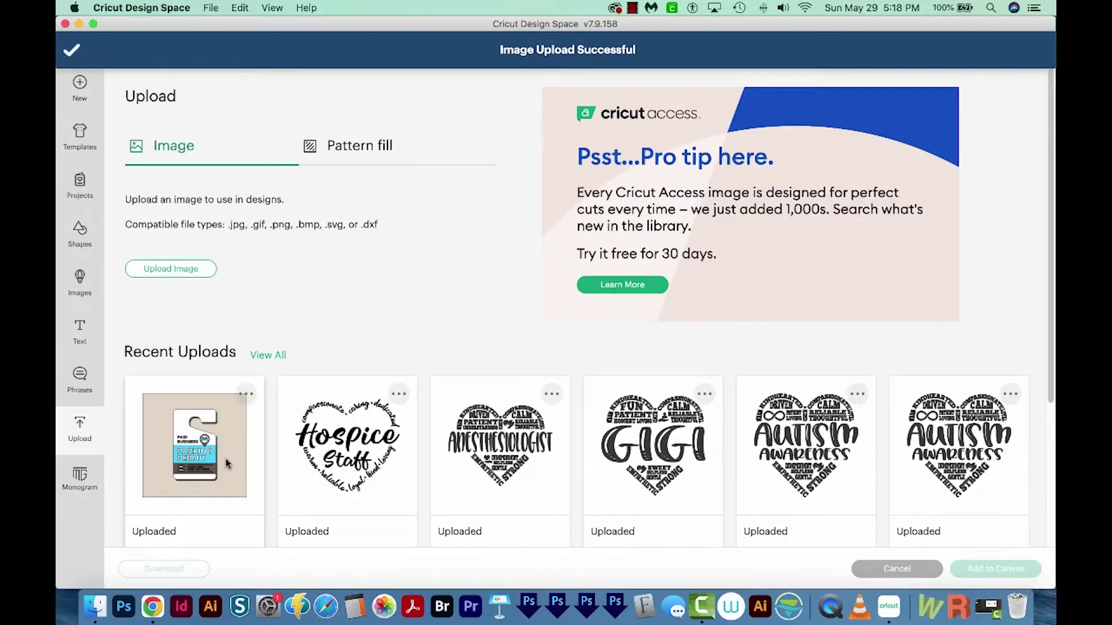
pyautogui.click(226, 463)
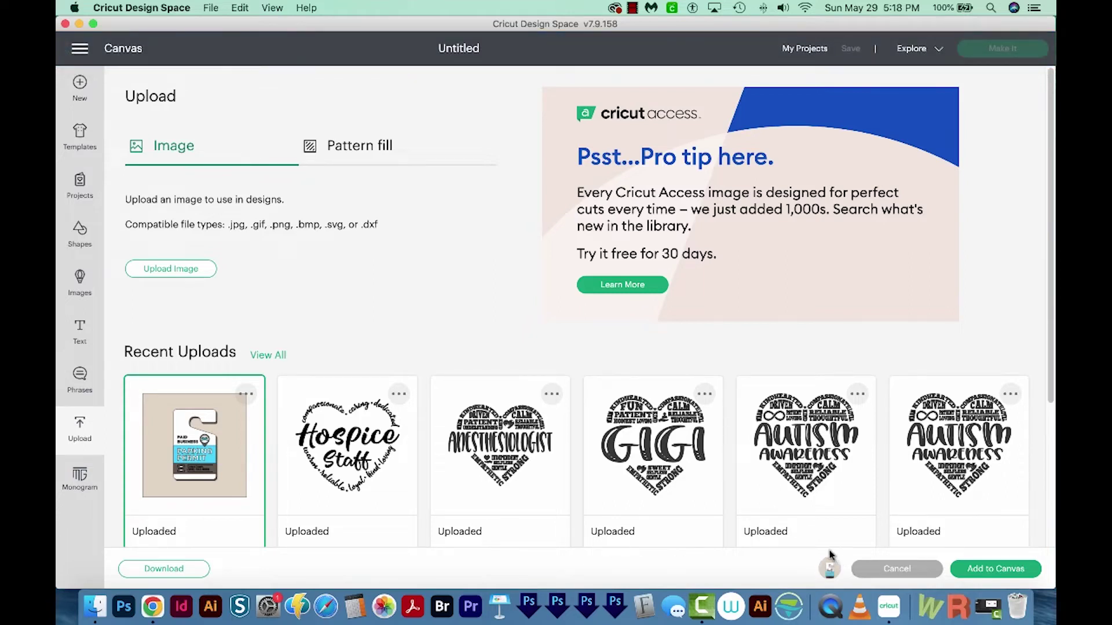
pyautogui.click(1012, 571)
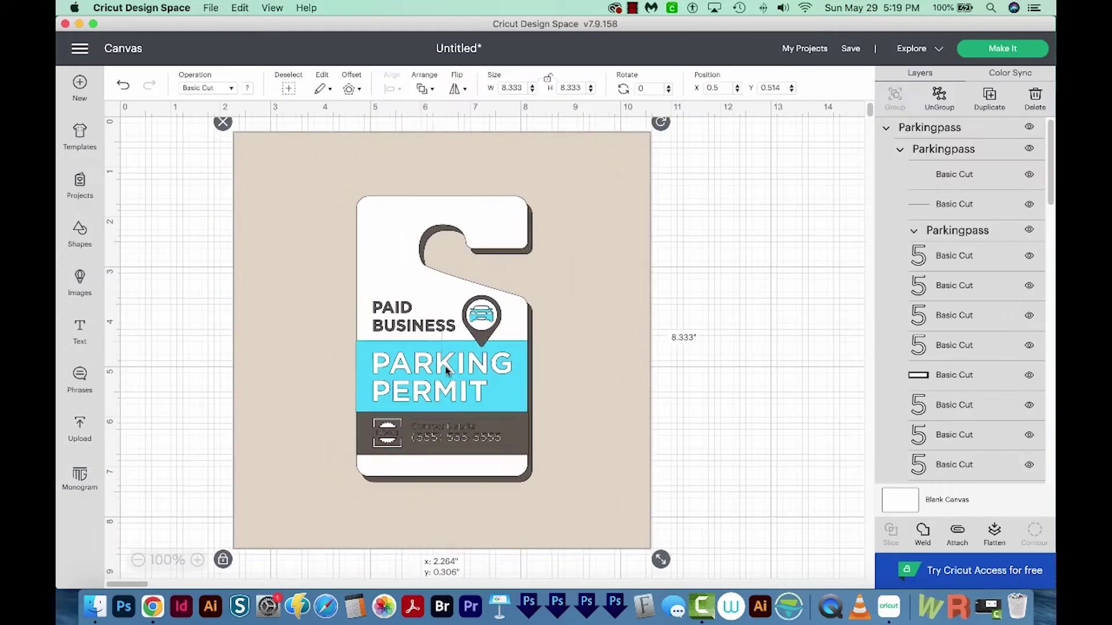
# - Ungroup the ParkingPass hang tag and delete its beige background square
pyautogui.moveTo(427, 363); pyautogui.dragTo(386, 356)
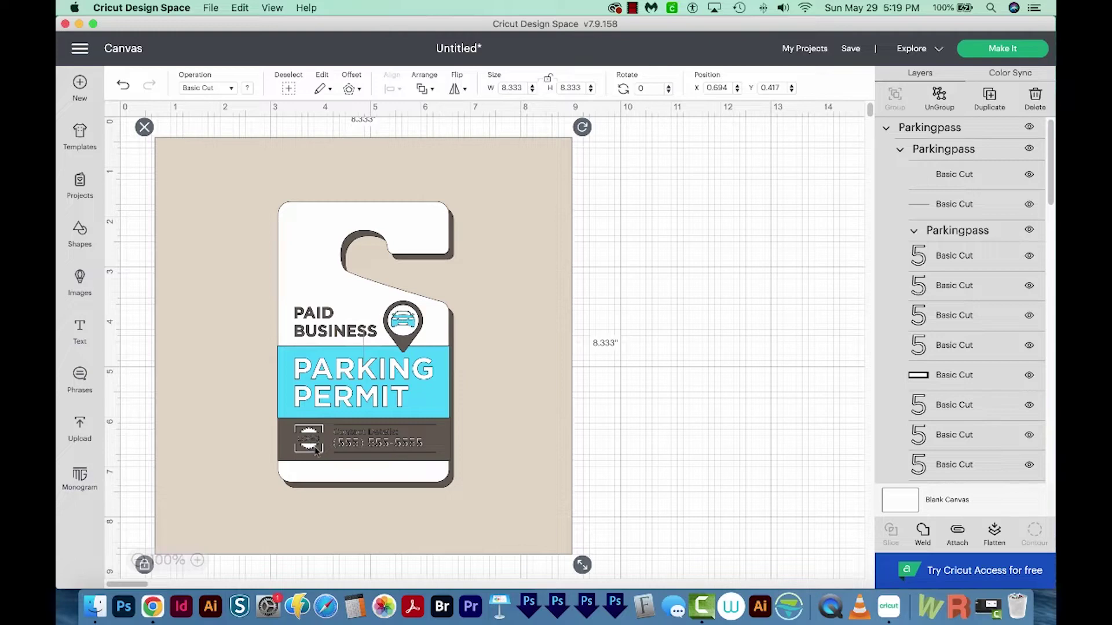
pyautogui.click(940, 99)
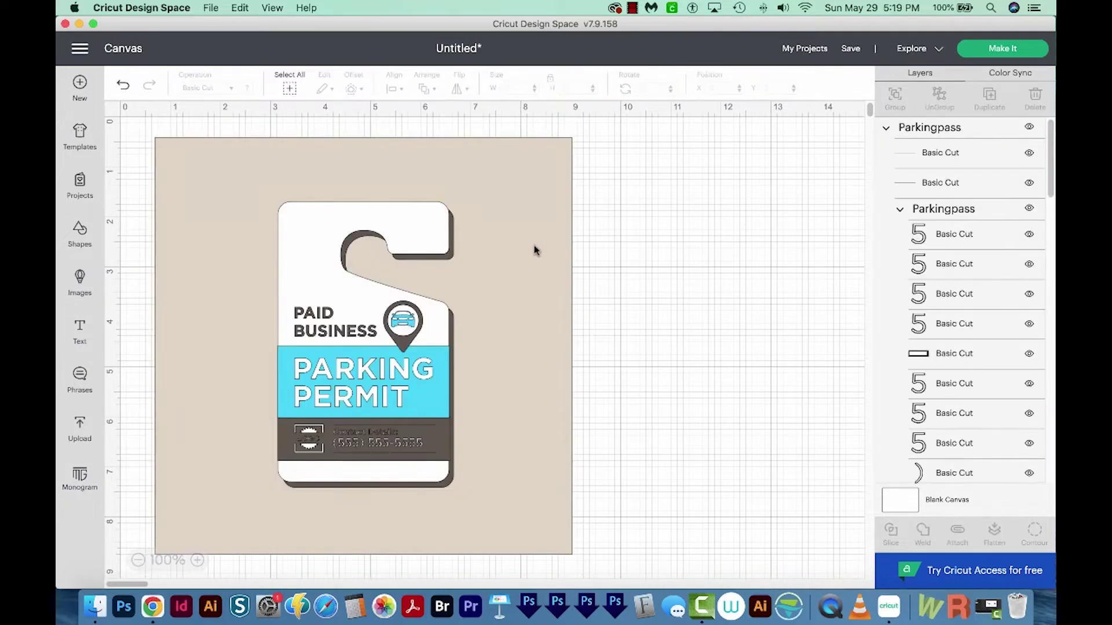
pyautogui.moveTo(514, 255); pyautogui.dragTo(536, 261)
pyautogui.press('Delete')
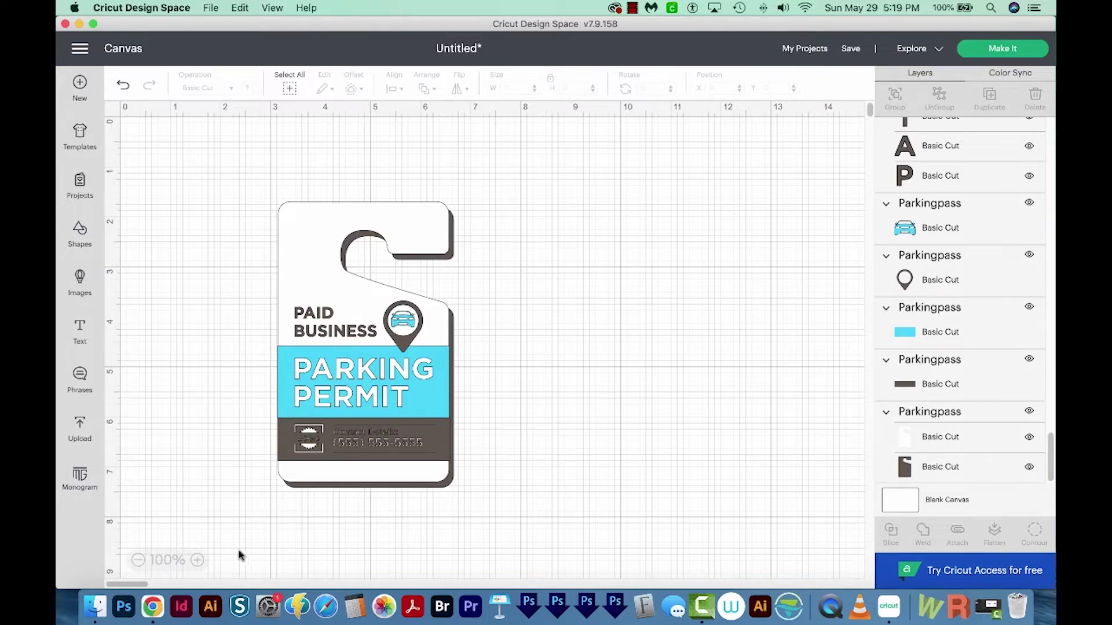
pyautogui.click(197, 560)
# - Zoom to 200% and ungroup the contact-details group
pyautogui.click(197, 560)
pyautogui.click(197, 560)
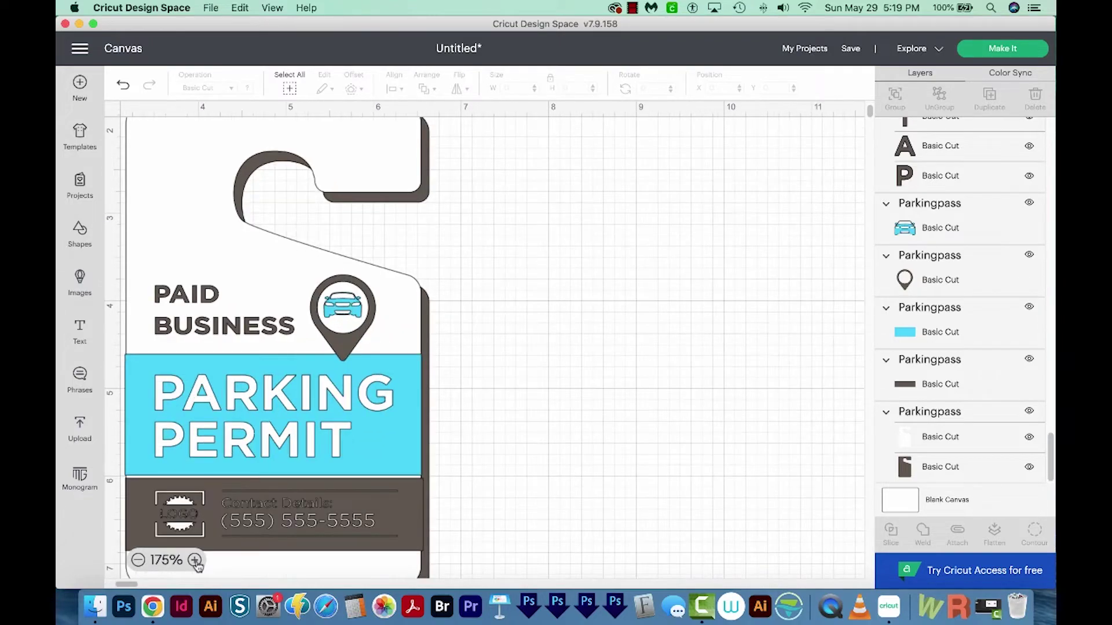
pyautogui.click(197, 560)
pyautogui.hscroll(-2, 124, 585)
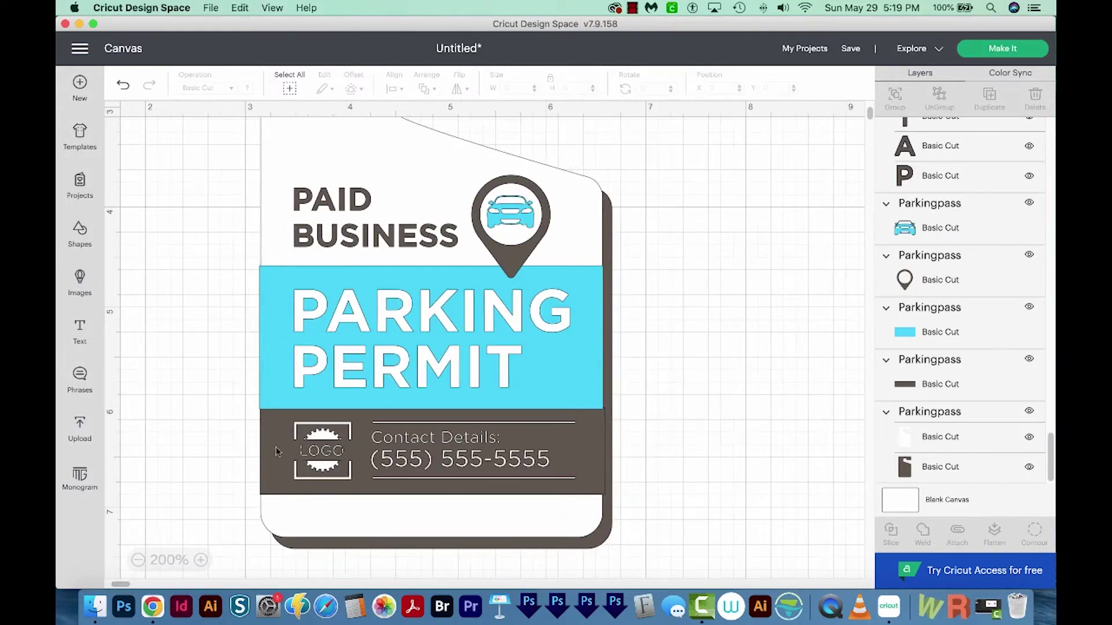
pyautogui.click(317, 455)
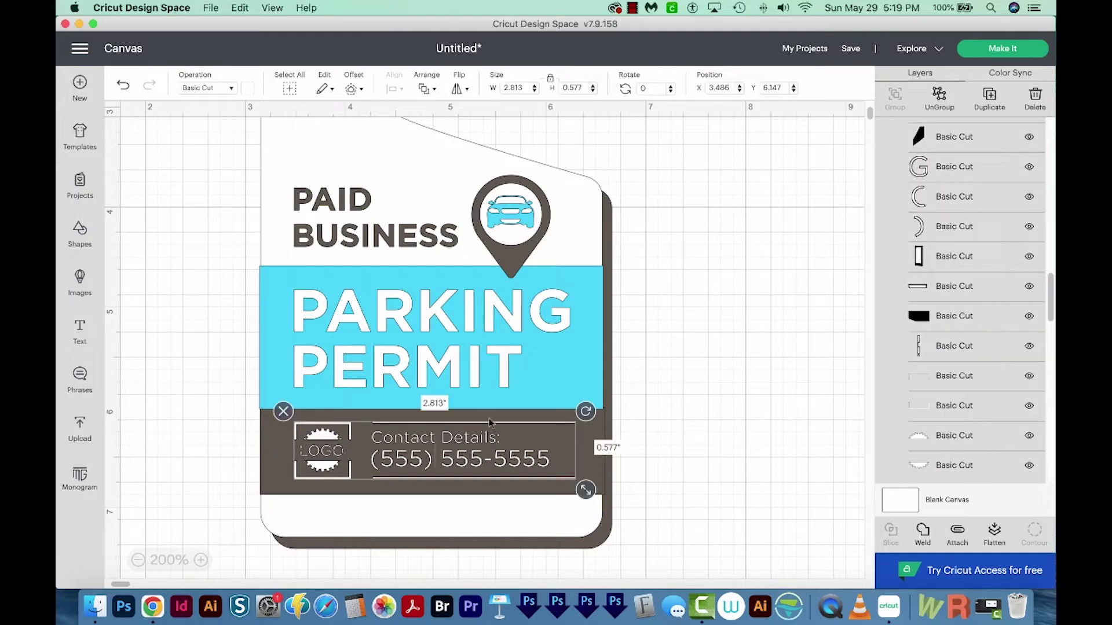
pyautogui.moveTo(336, 440); pyautogui.dragTo(350, 456)
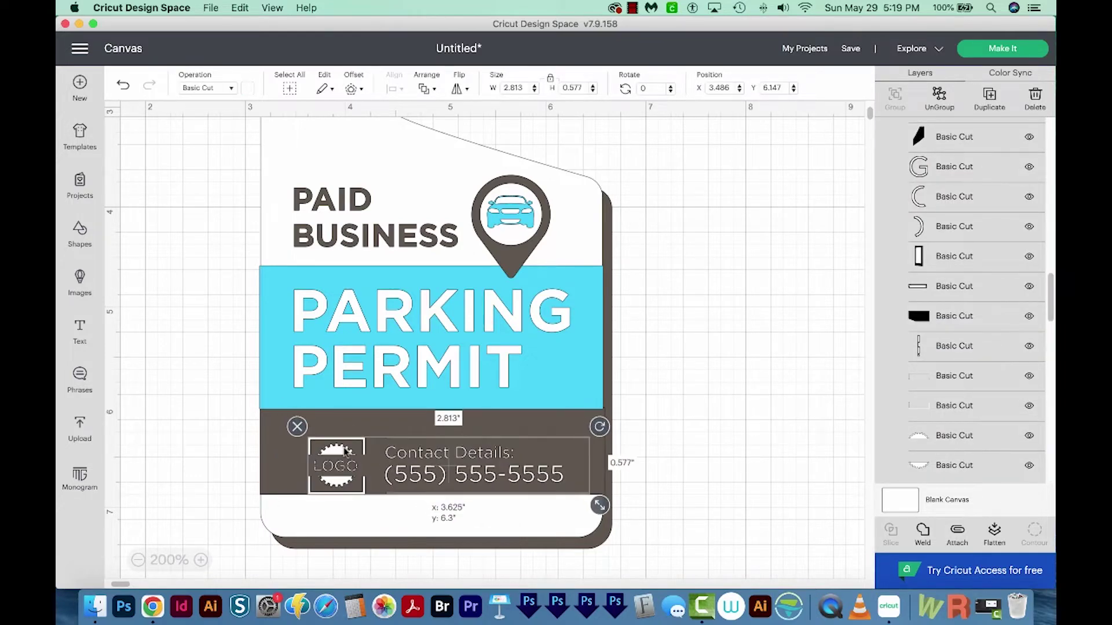
pyautogui.press('Escape')
pyautogui.press('super+z')
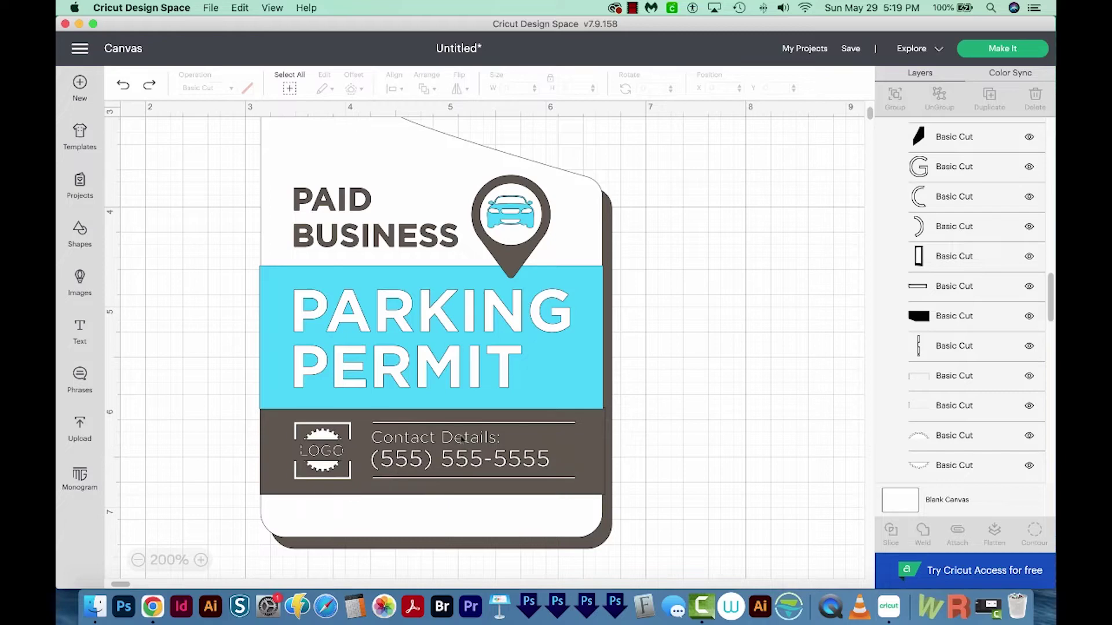
pyautogui.click(332, 440)
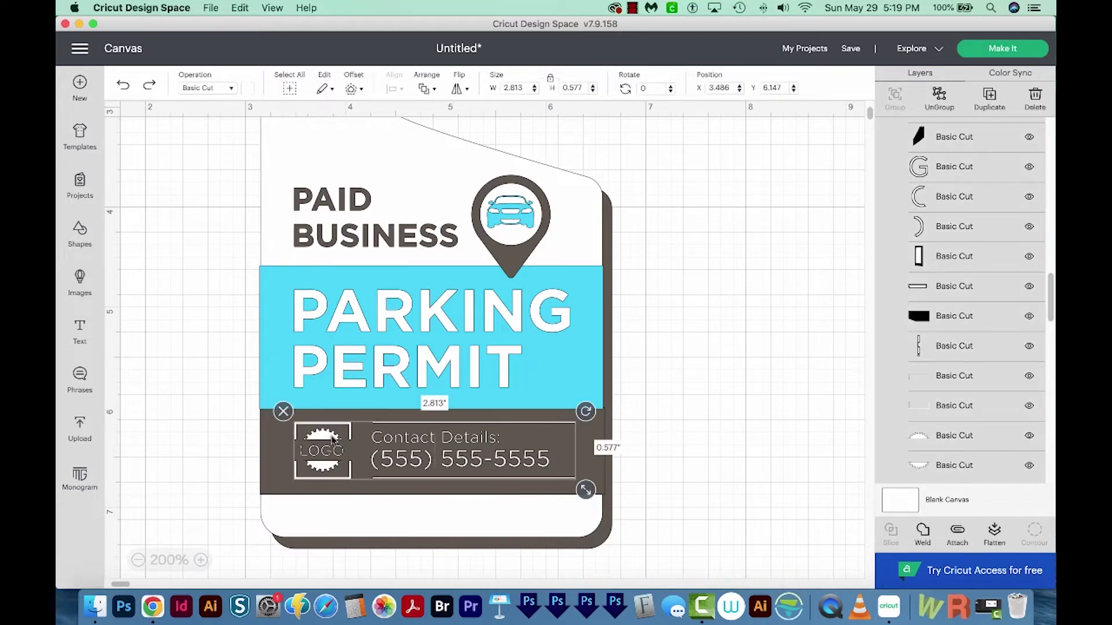
pyautogui.click(939, 97)
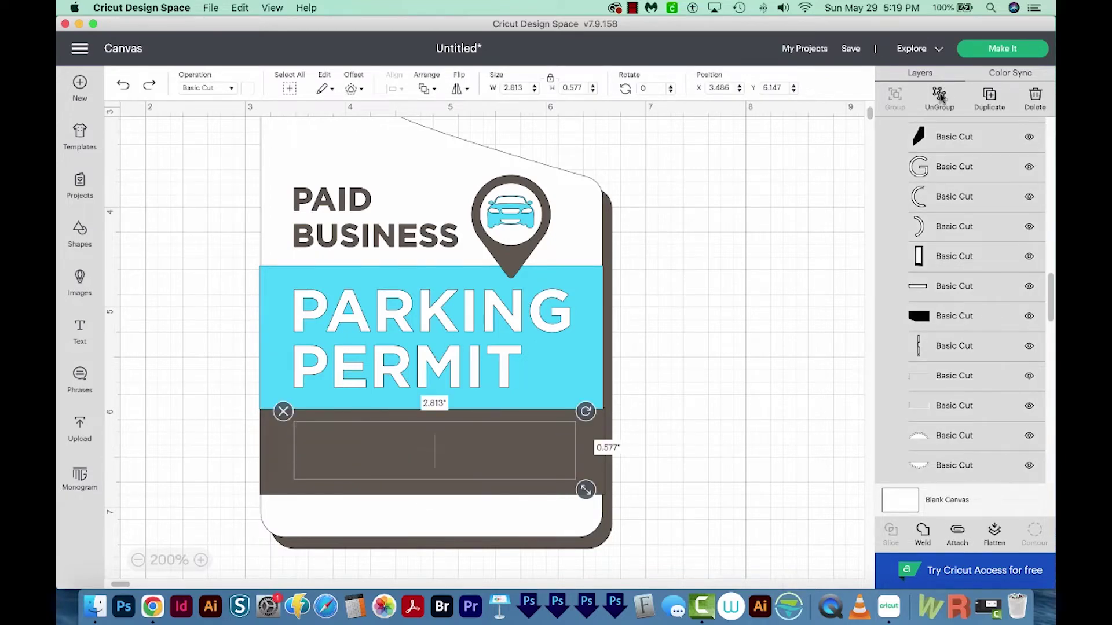
# - Delete the placeholder logo and placeholder phone number, leaving 'Contact Details:'
pyautogui.click(320, 468)
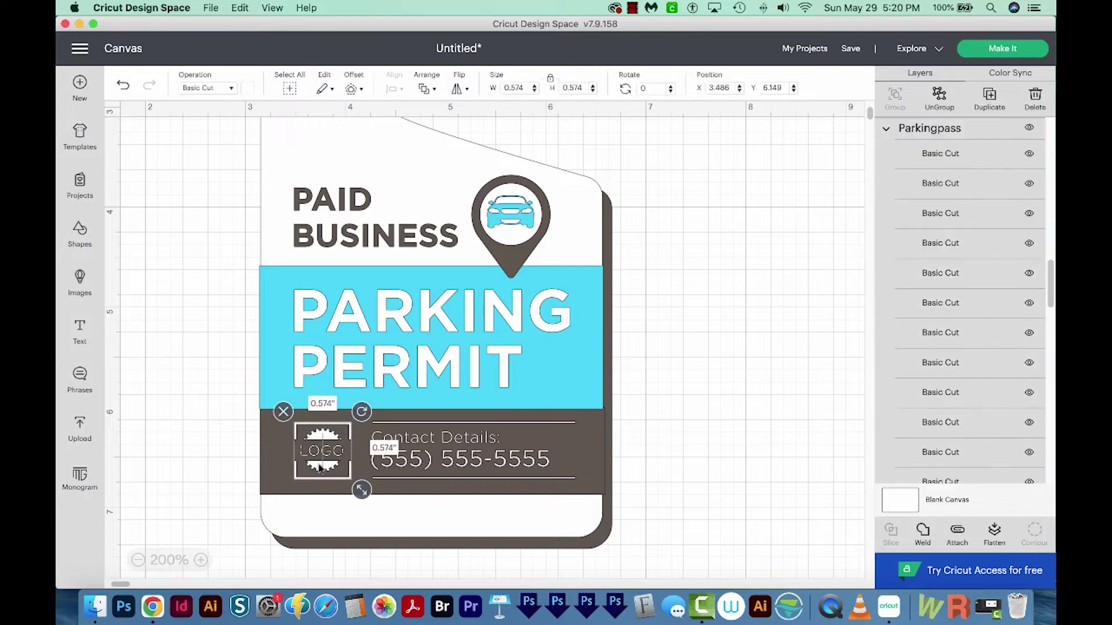
pyautogui.moveTo(320, 468); pyautogui.dragTo(311, 468)
pyautogui.click(398, 480)
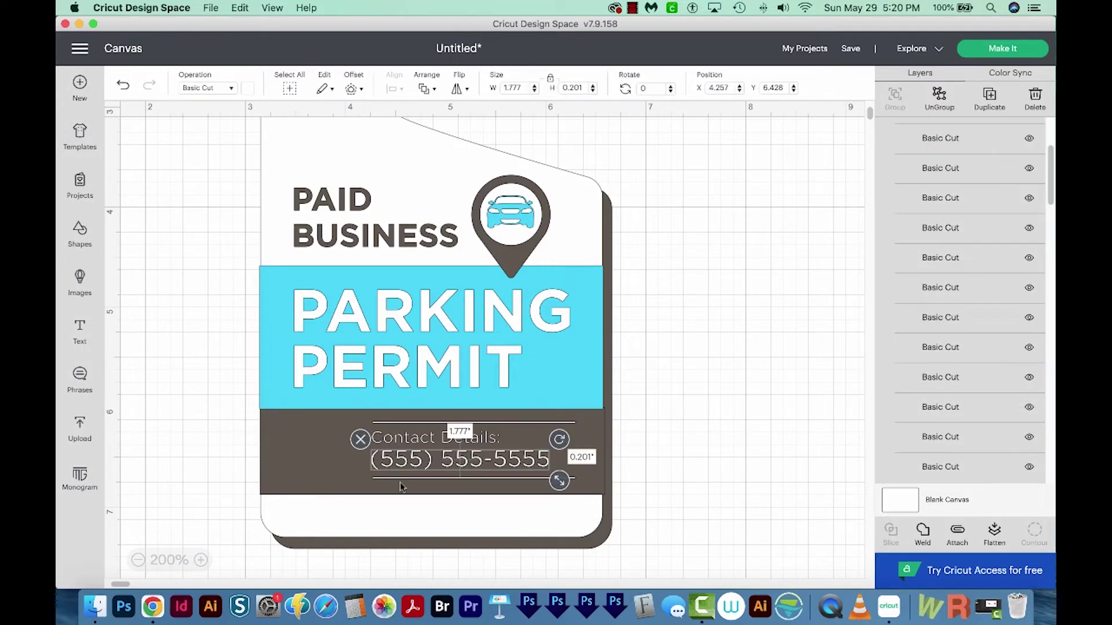
pyautogui.press('Delete')
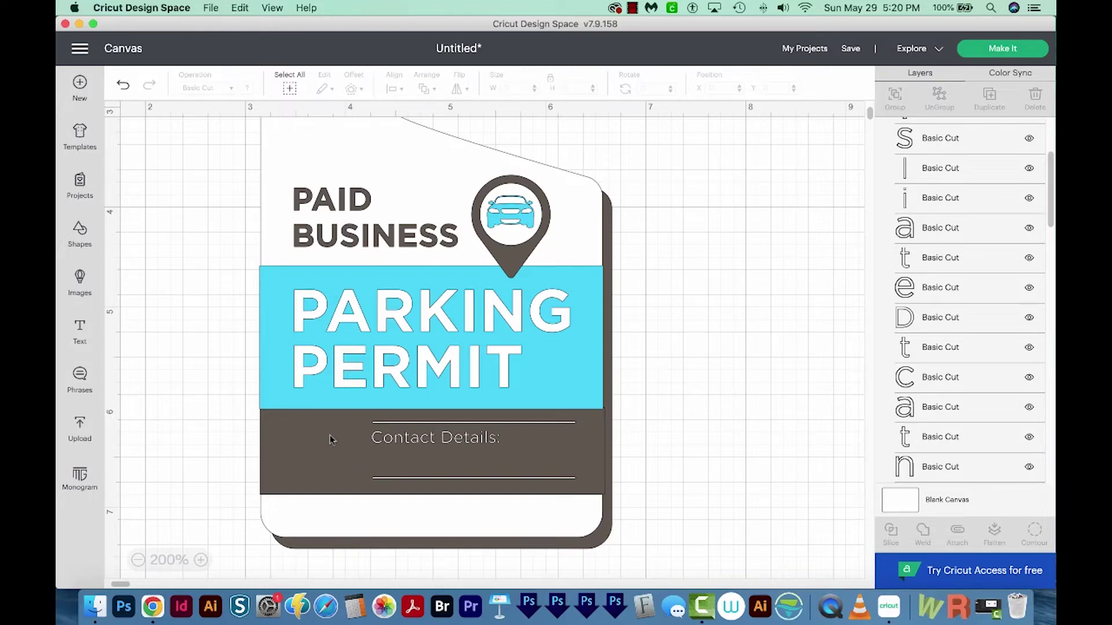
# - Load AB logo-01.svg from the How to Change Text folder into Prepare to Upload
pyautogui.click(80, 429)
pyautogui.click(176, 269)
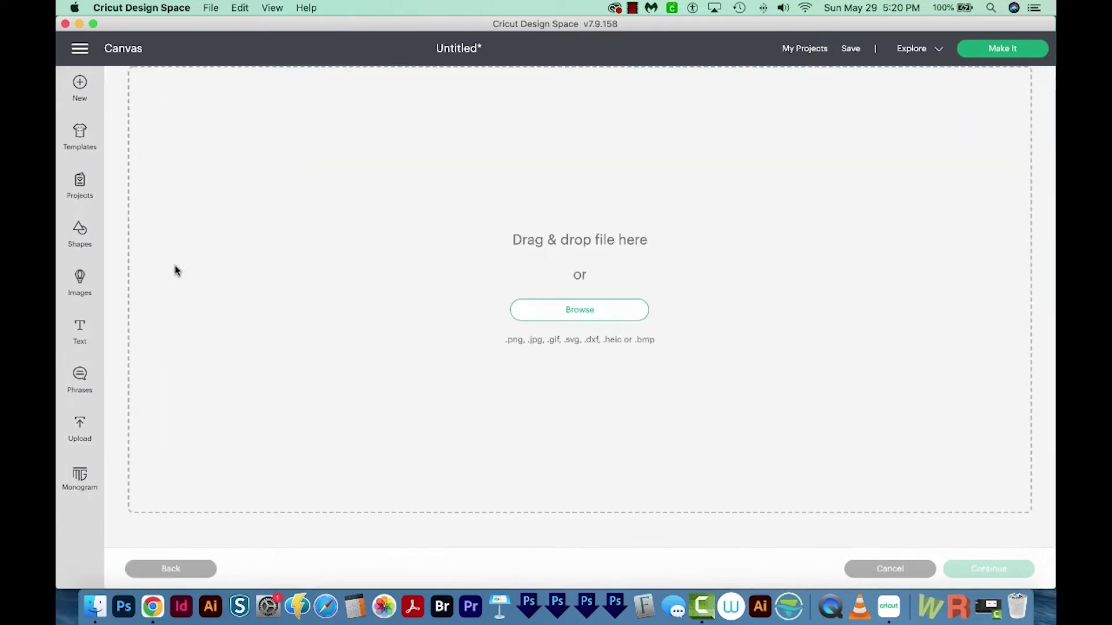
pyautogui.click(566, 311)
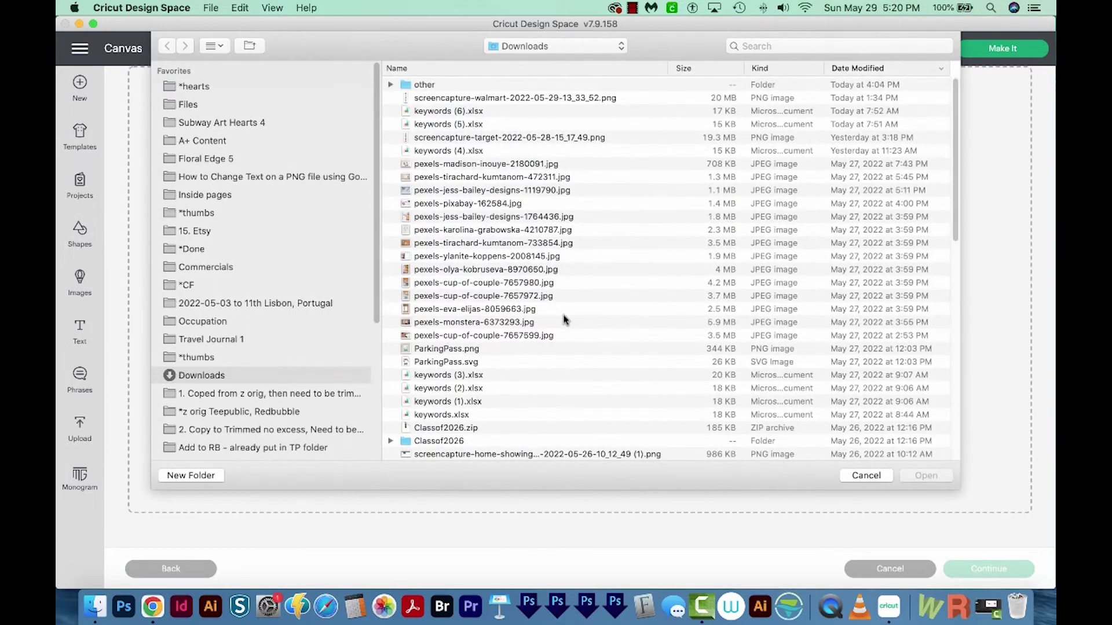
pyautogui.click(432, 110)
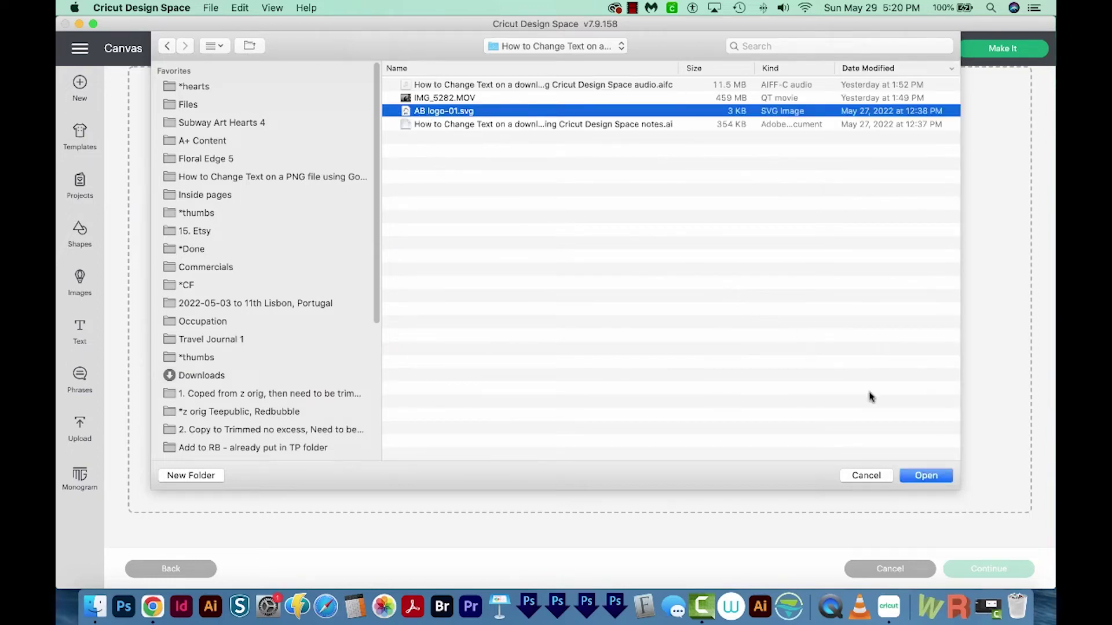
pyautogui.click(925, 476)
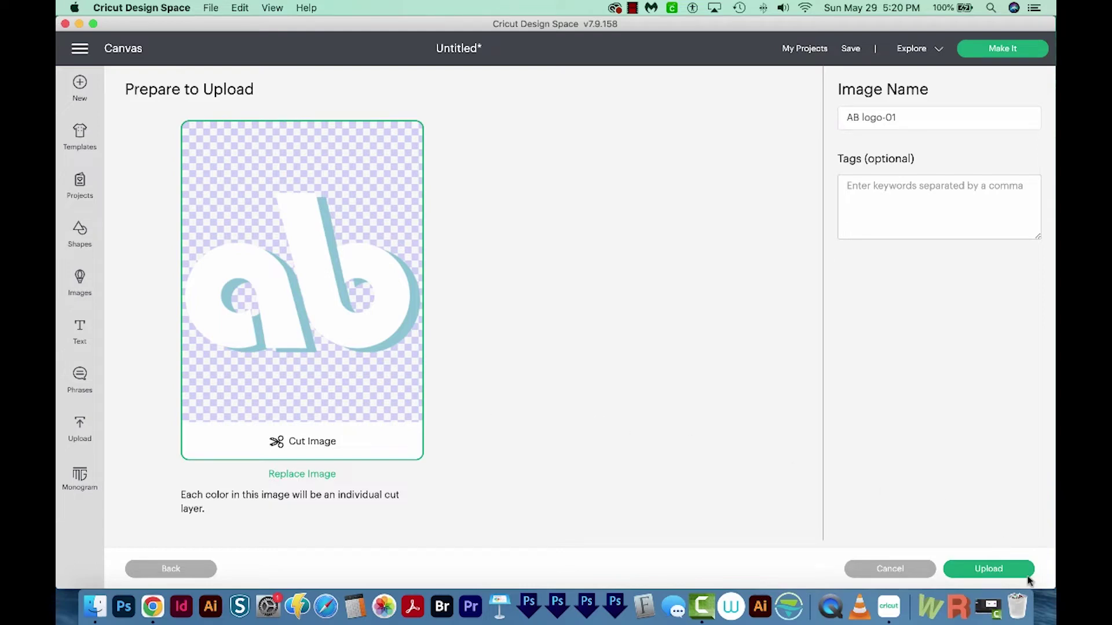
# - Upload the AB logo-01 image and place it on the canvas at 5.185 × 3.526 in
pyautogui.click(988, 573)
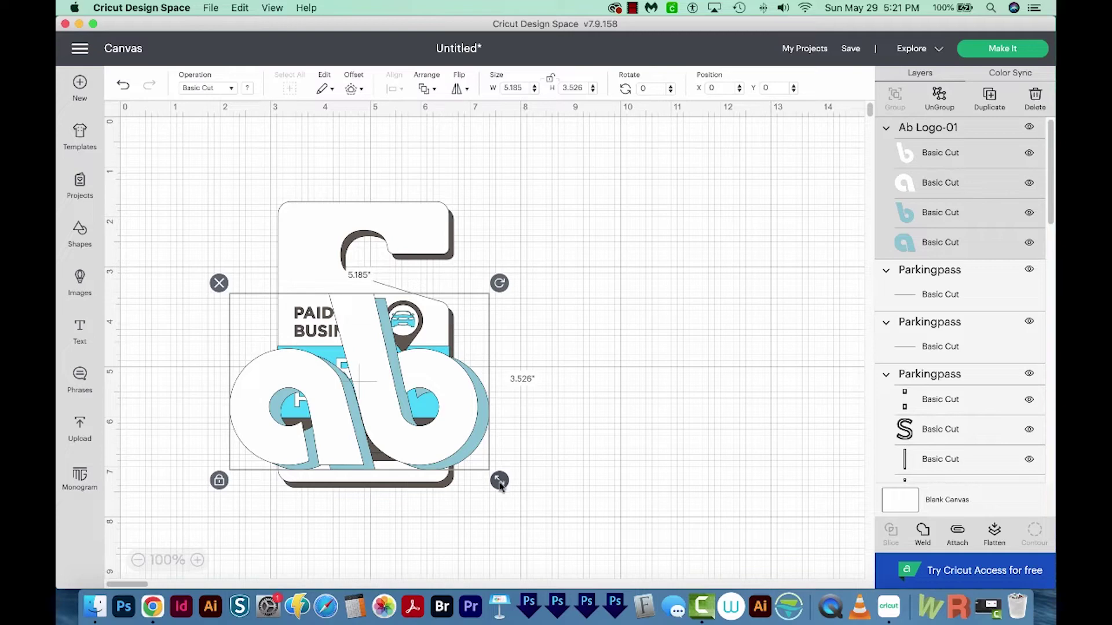
# - Shrink the ab logo to 0.774 × 0.527 in and move it into the dark contact band
pyautogui.moveTo(500, 484); pyautogui.dragTo(464, 456)
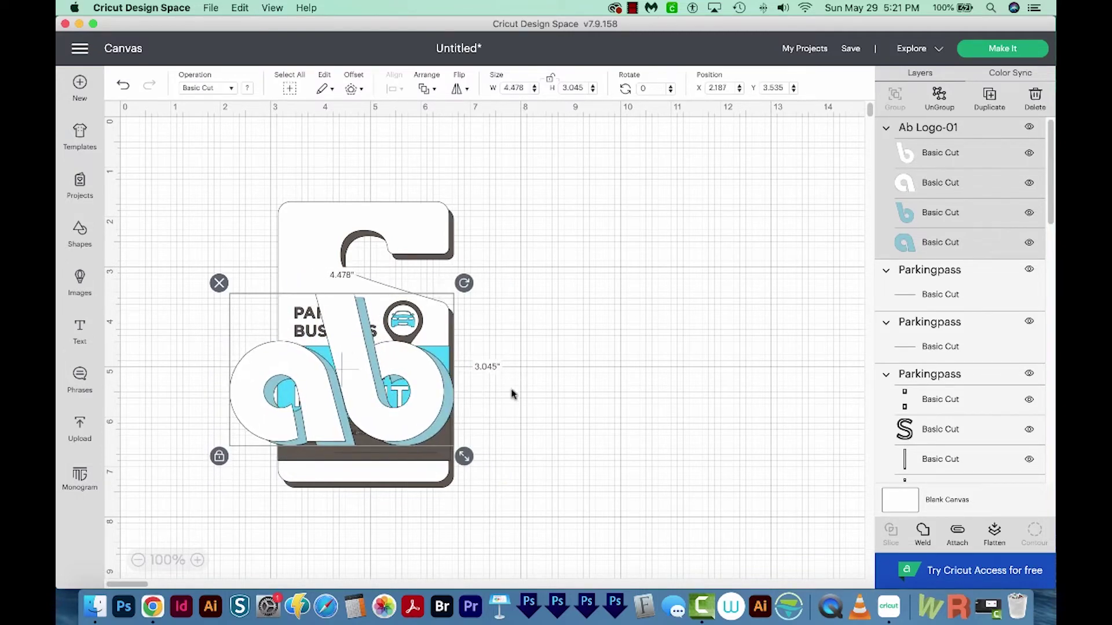
pyautogui.click(550, 81)
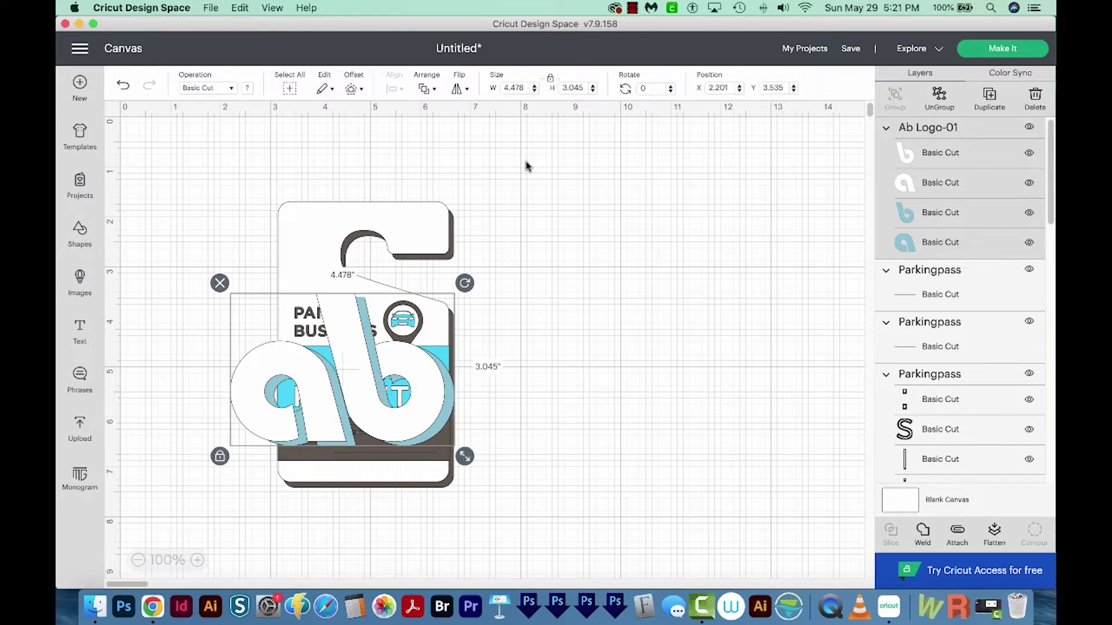
pyautogui.moveTo(464, 456); pyautogui.dragTo(311, 450)
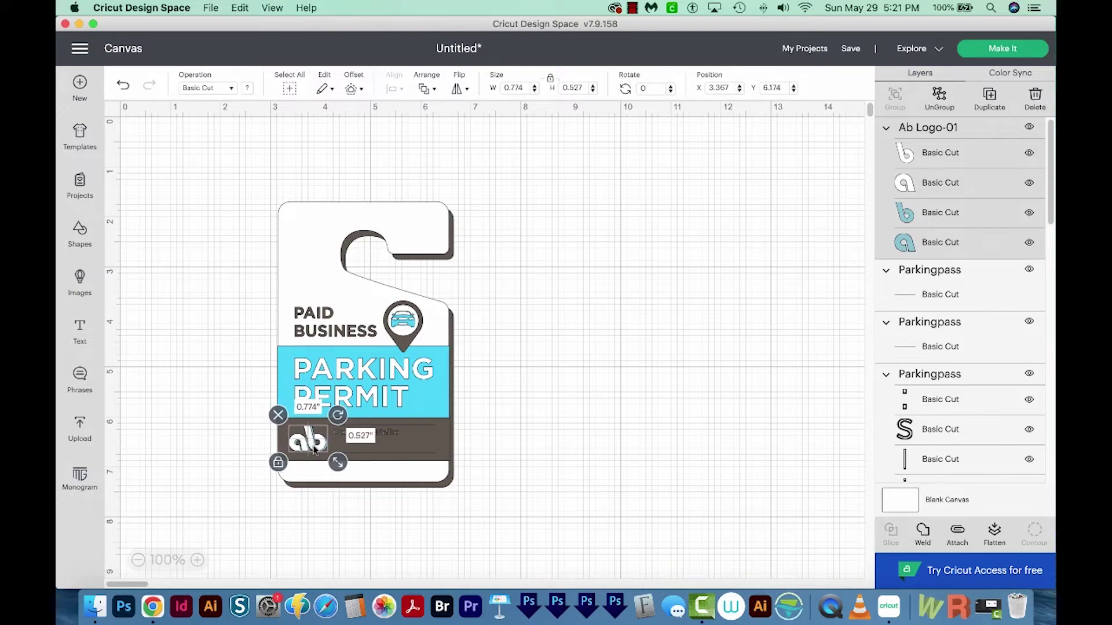
# - Add a Cricut Sans text object below the tag containing the contact phone number
pyautogui.scroll(4, 312, 449)
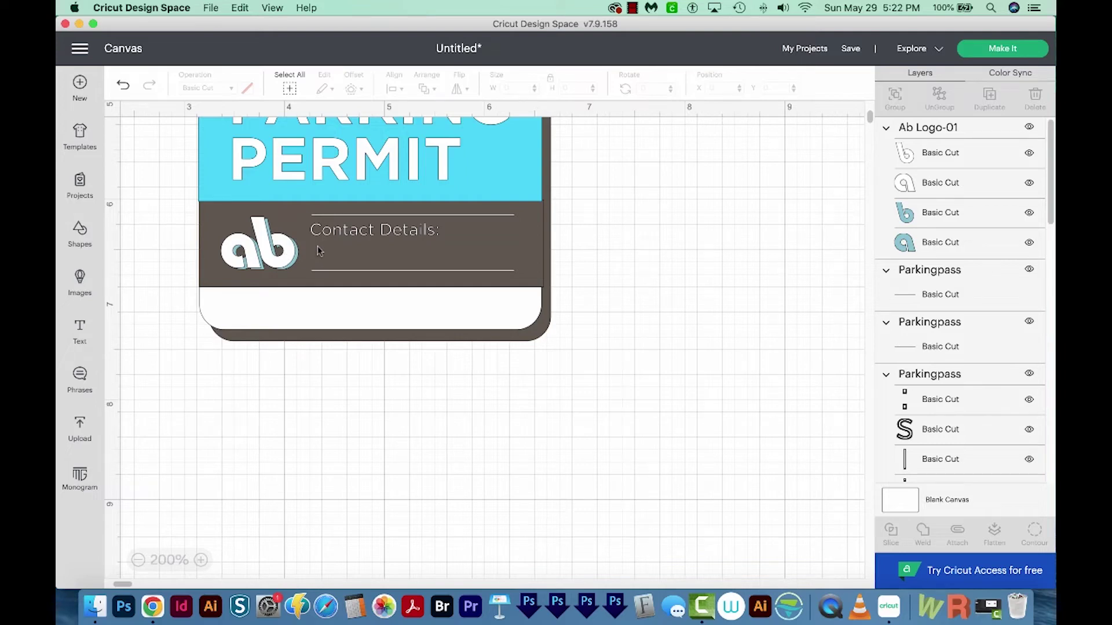
pyautogui.click(81, 330)
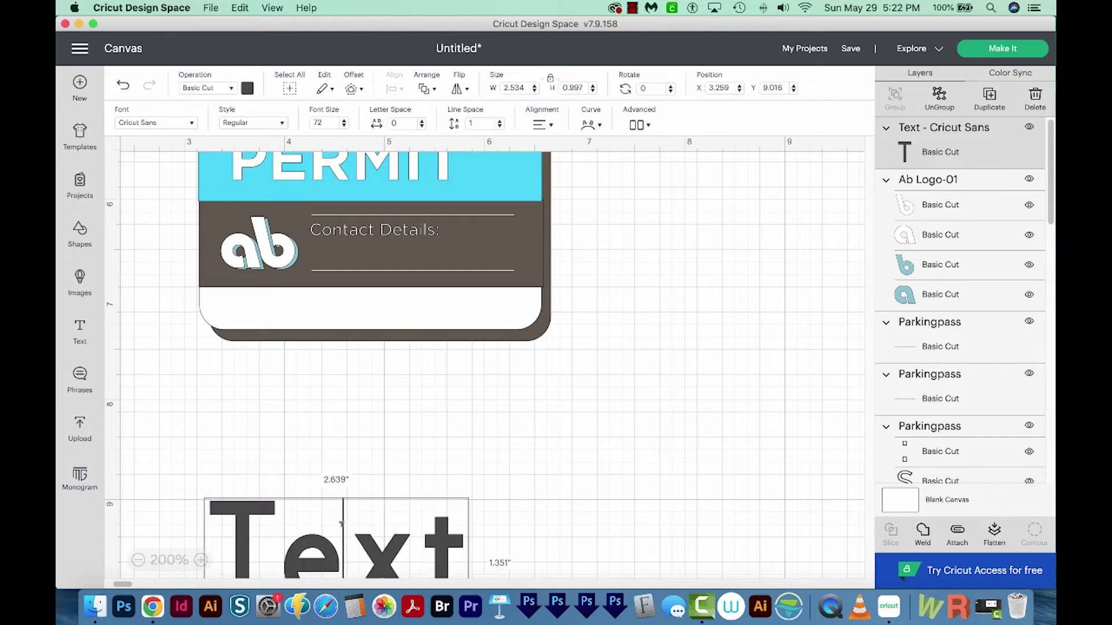
pyautogui.doubleClick(342, 524)
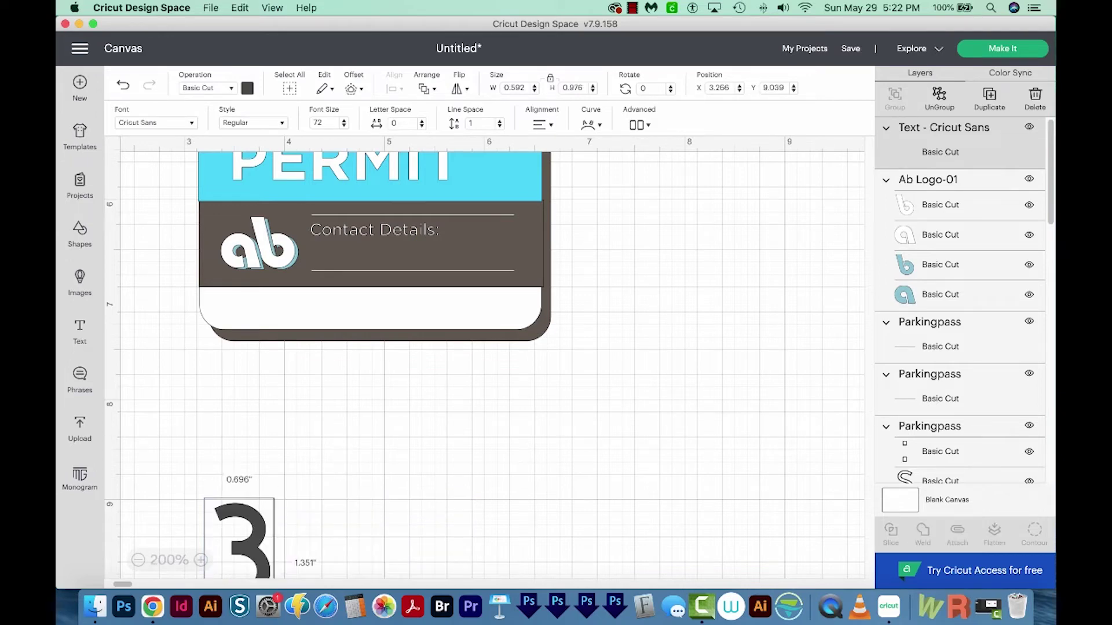
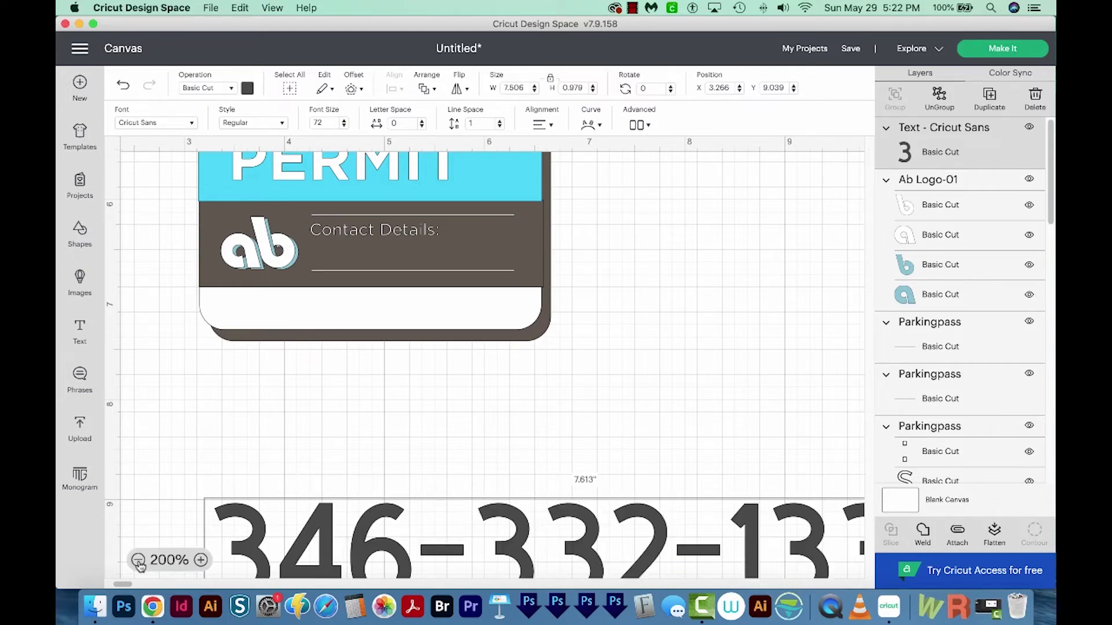
pyautogui.click(138, 560)
# - Set the phone-number text to font size 25, about 2.606 × 0.34 in
pyautogui.click(138, 560)
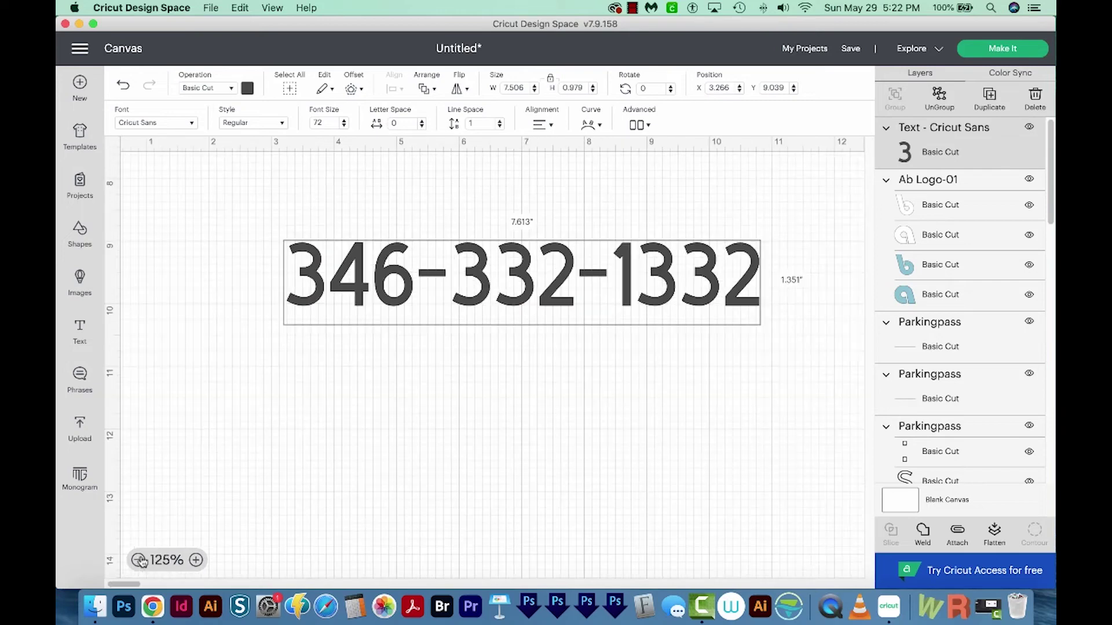
pyautogui.click(515, 286)
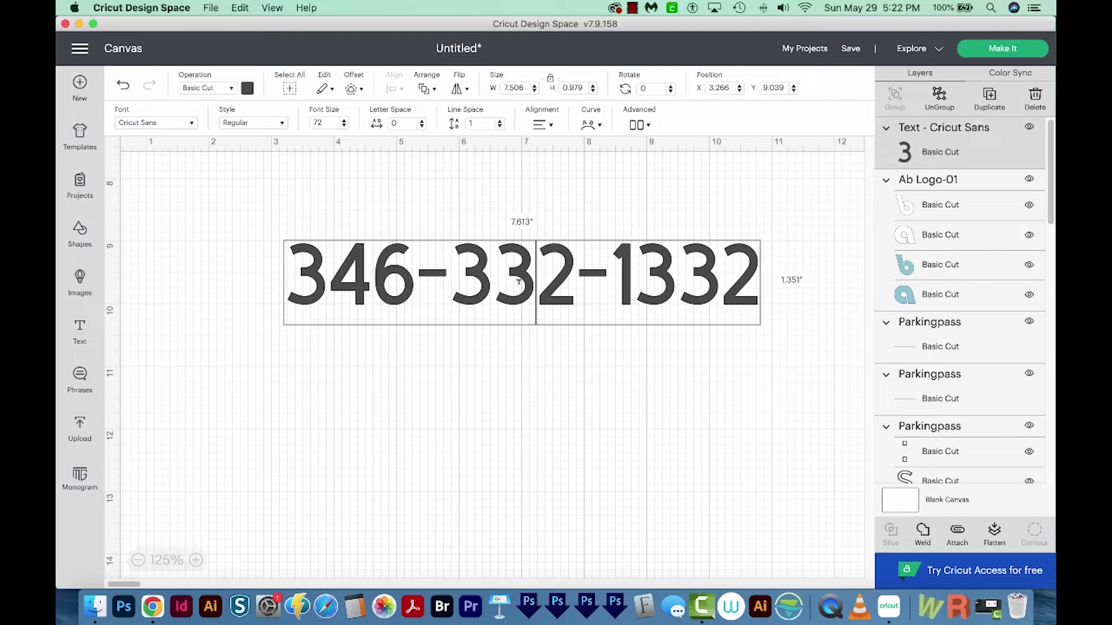
pyautogui.press('super+a')
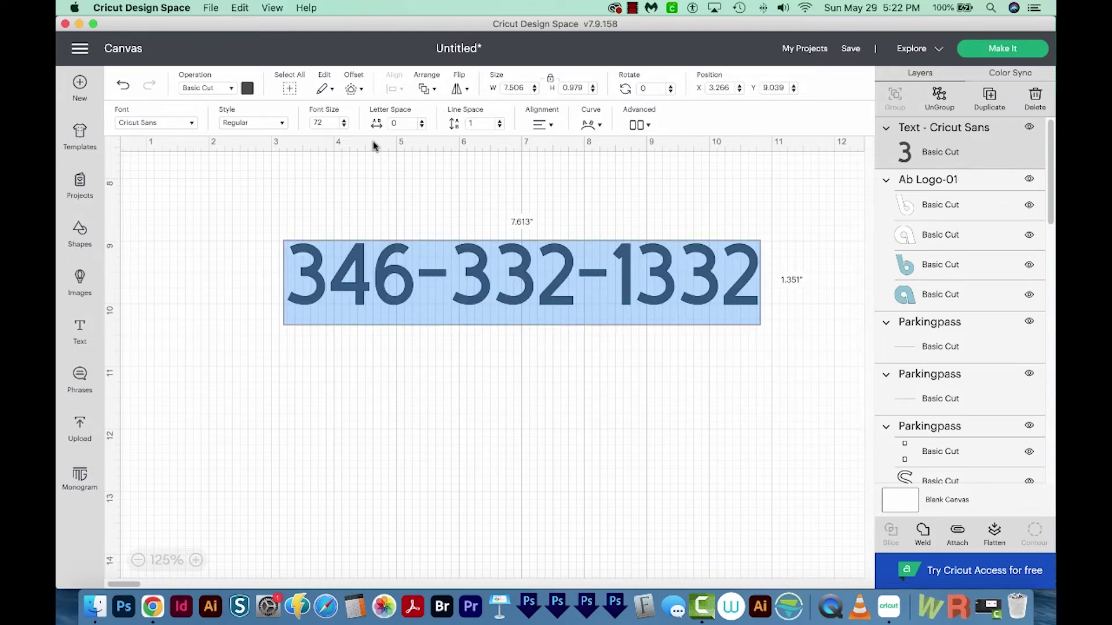
pyautogui.doubleClick(319, 122)
pyautogui.press('Return')
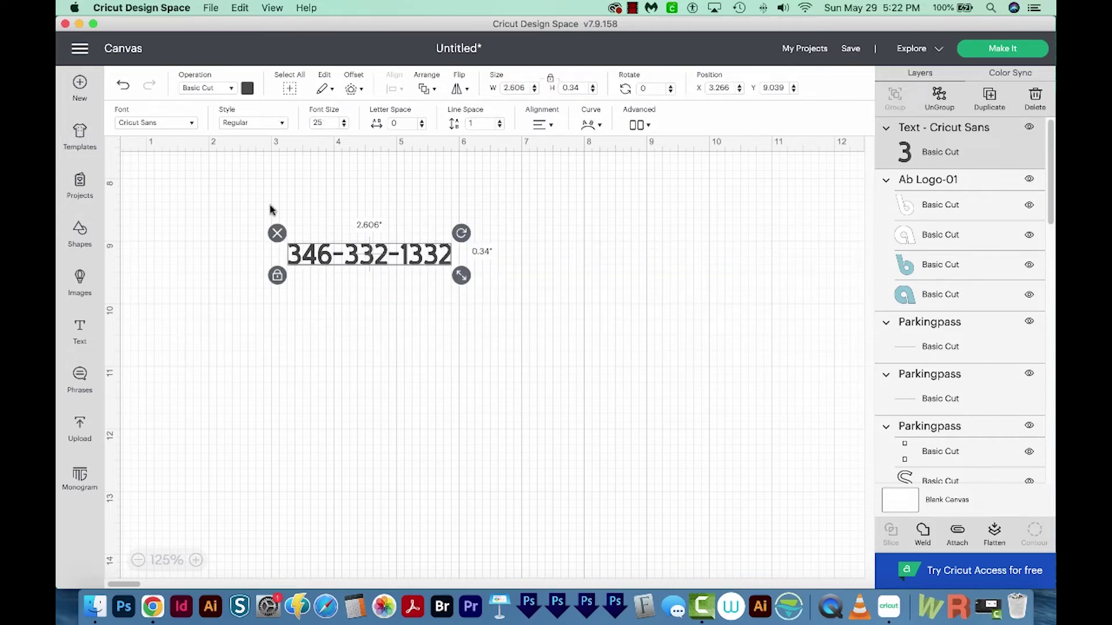
pyautogui.click(481, 455)
pyautogui.click(138, 560)
# - Move the phone number beside the ab logo in the contact band and scale it to about 2 in wide
pyautogui.click(138, 560)
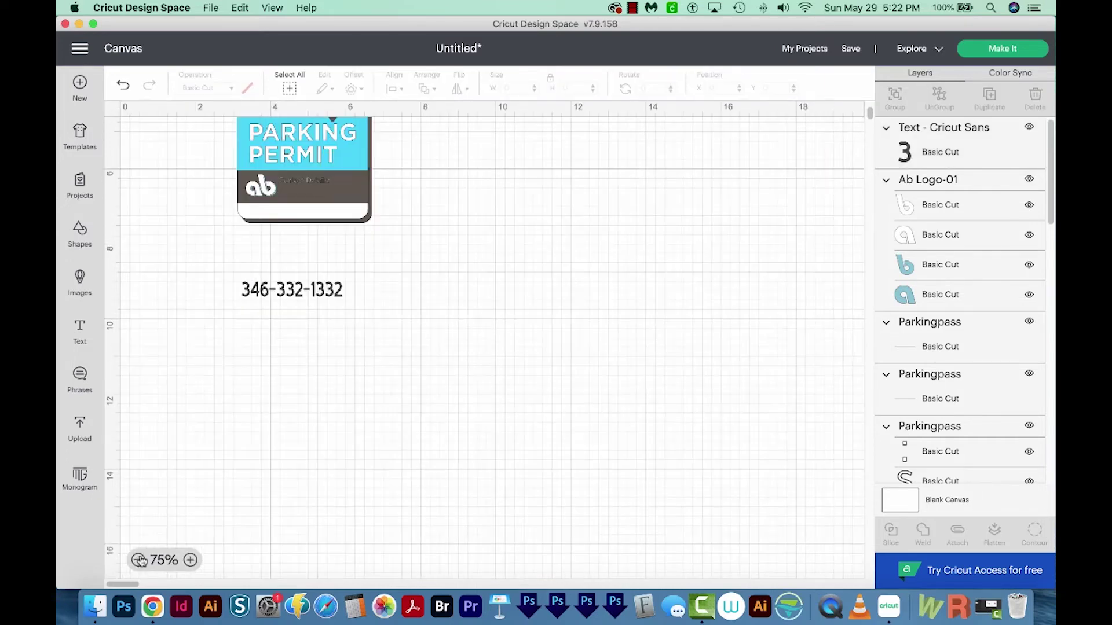
pyautogui.click(295, 288)
pyautogui.moveTo(284, 306); pyautogui.dragTo(313, 195)
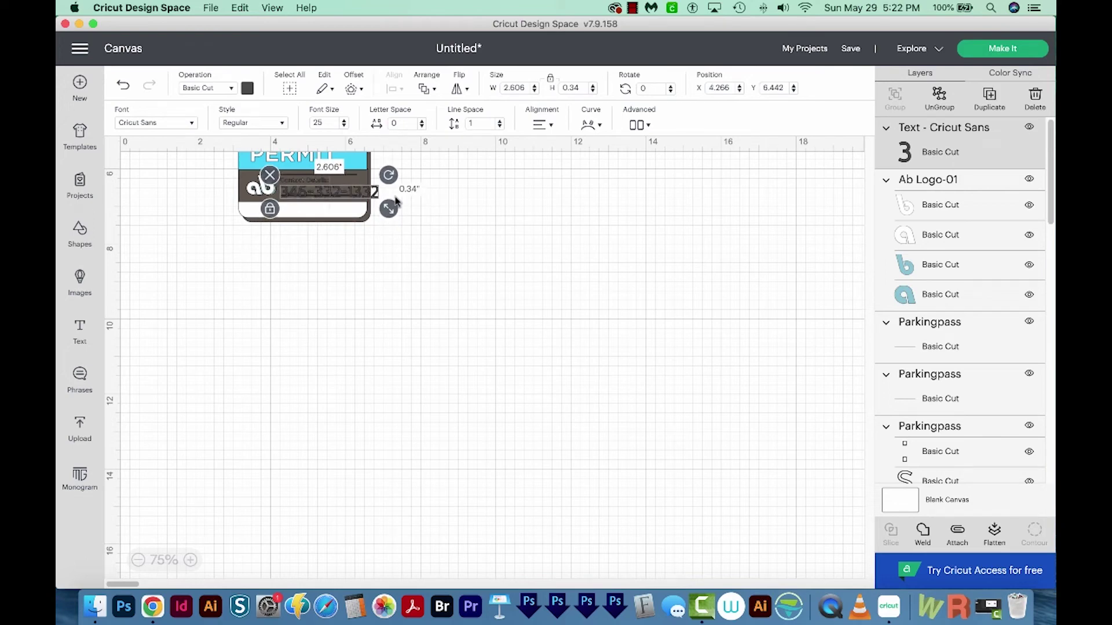
pyautogui.moveTo(390, 214); pyautogui.dragTo(369, 205)
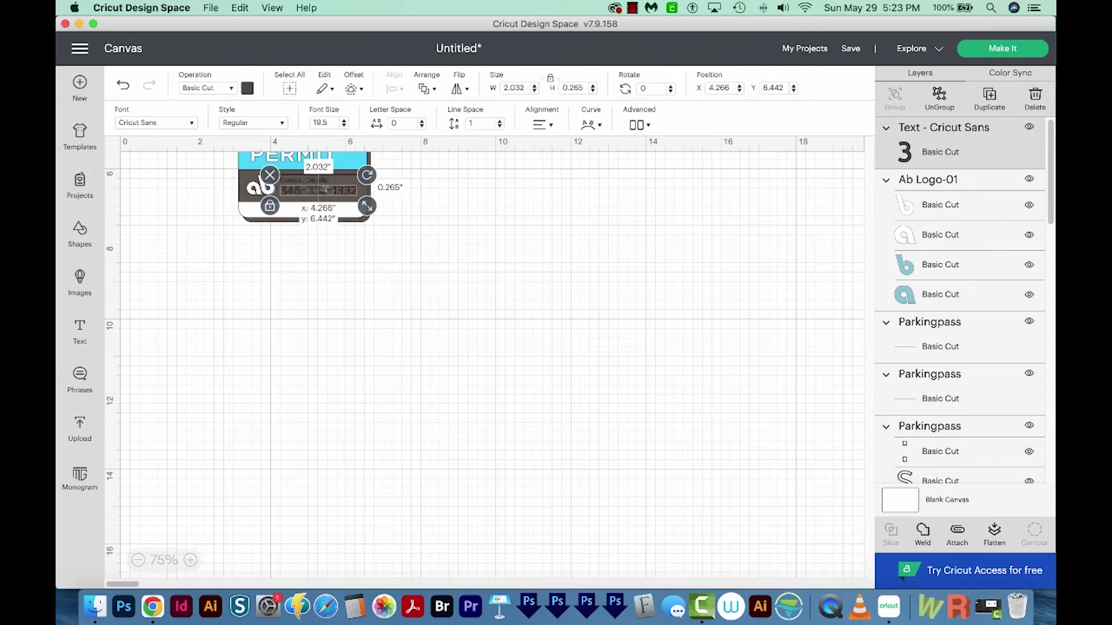
pyautogui.doubleClick(331, 192)
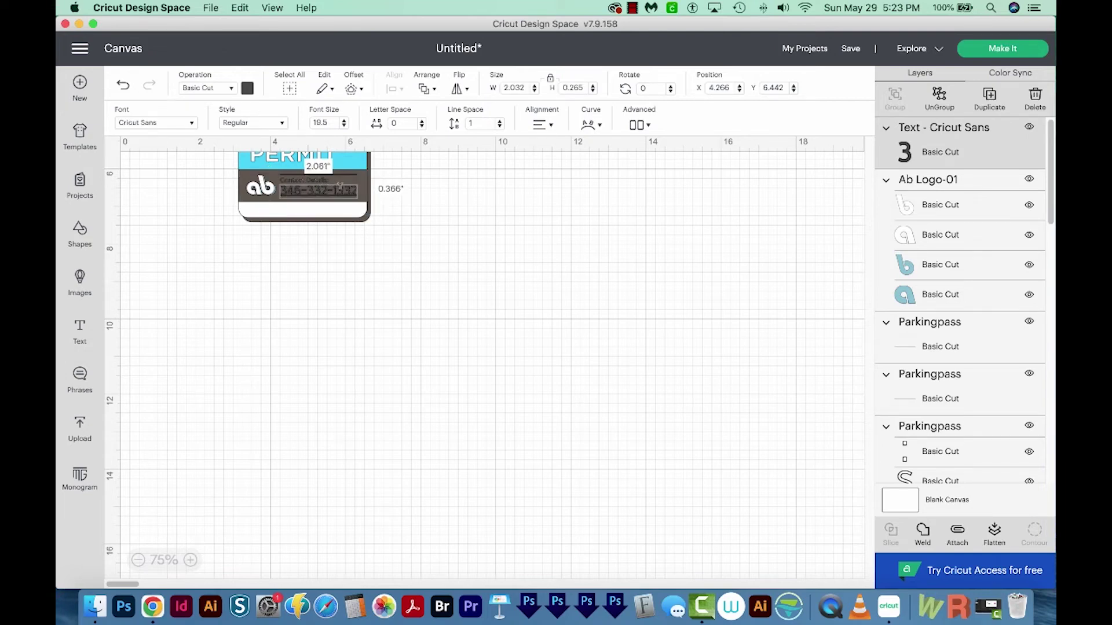
pyautogui.tripleClick(340, 188)
pyautogui.click(247, 89)
pyautogui.click(250, 91)
pyautogui.click(249, 92)
pyautogui.click(258, 219)
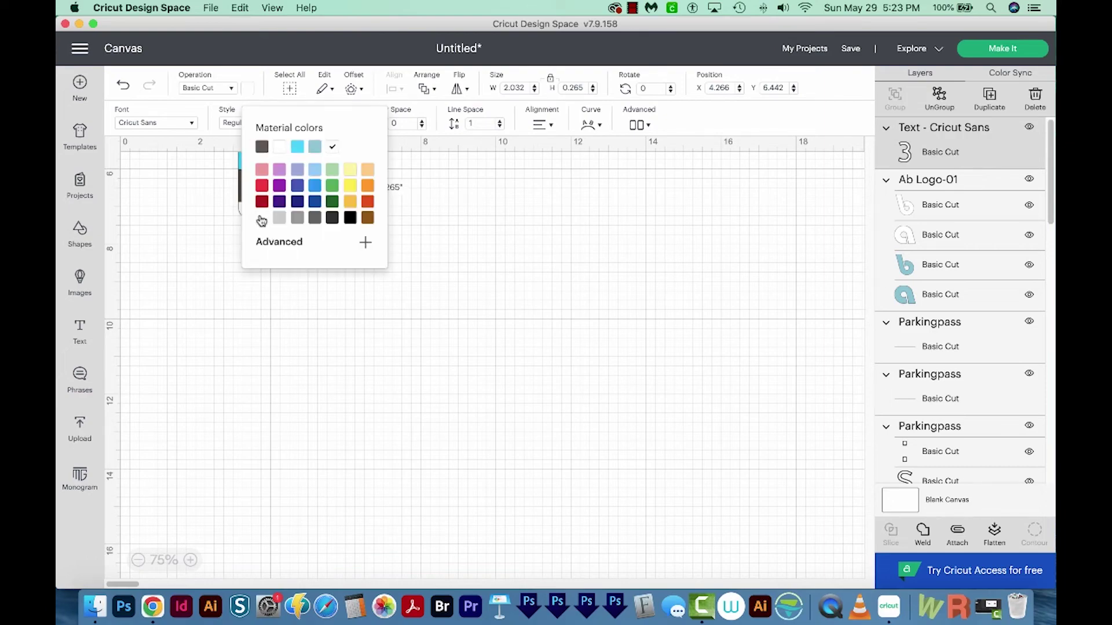
pyautogui.click(220, 463)
# - Zoom in on the contact strip and check the phone number is now white
pyautogui.click(197, 559)
pyautogui.click(197, 560)
pyautogui.click(231, 377)
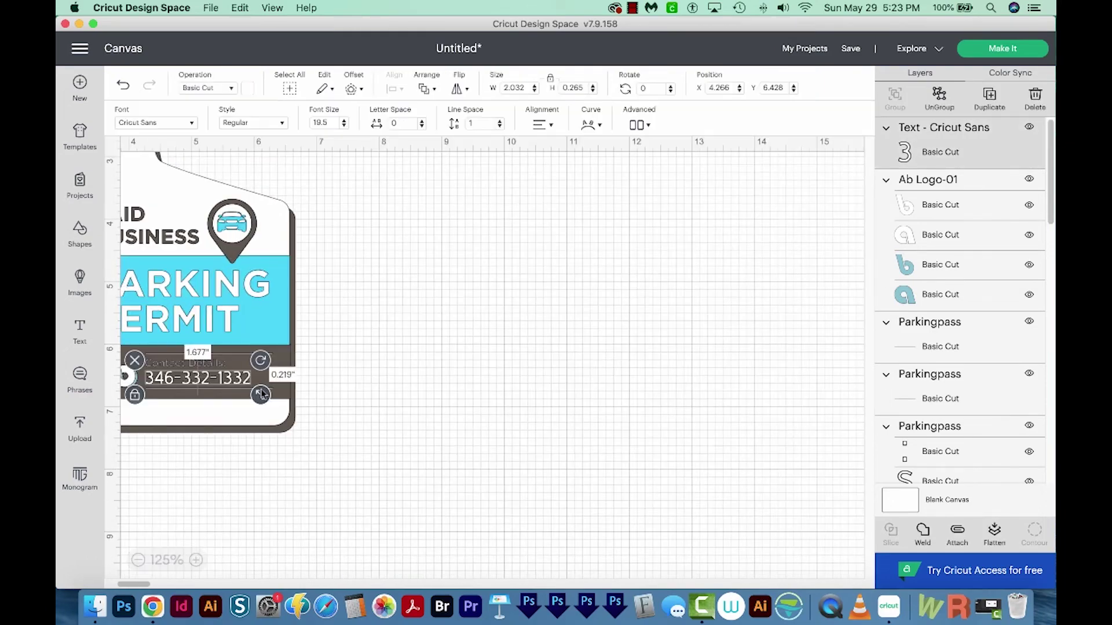
pyautogui.click(259, 395)
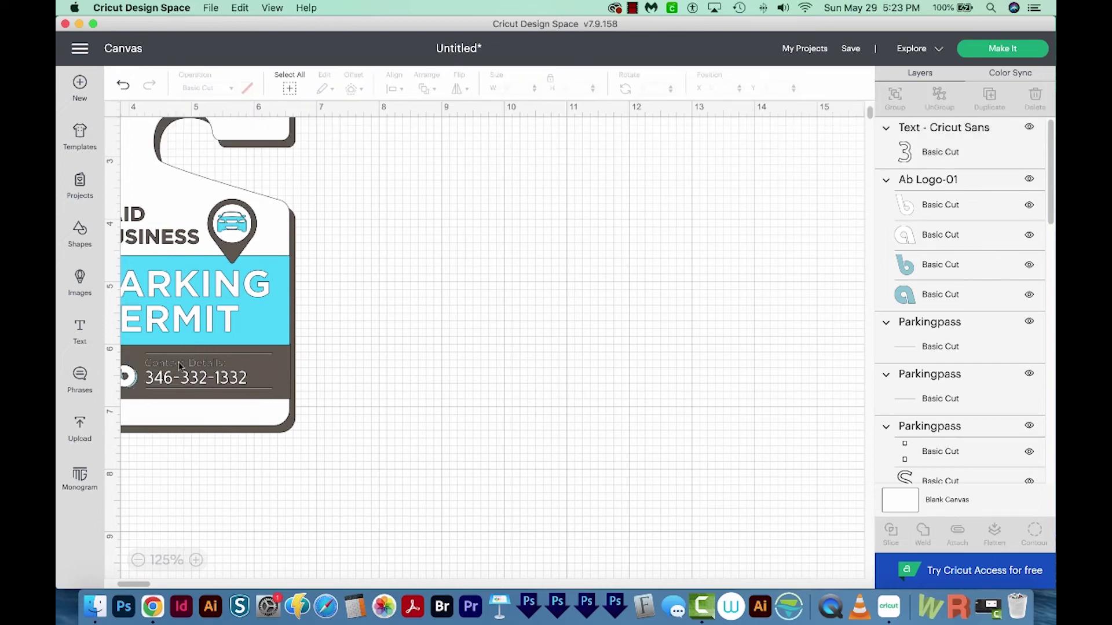
# - Check the 'Contact Details:' label, then zoom out to view the whole hang tag
pyautogui.click(161, 363)
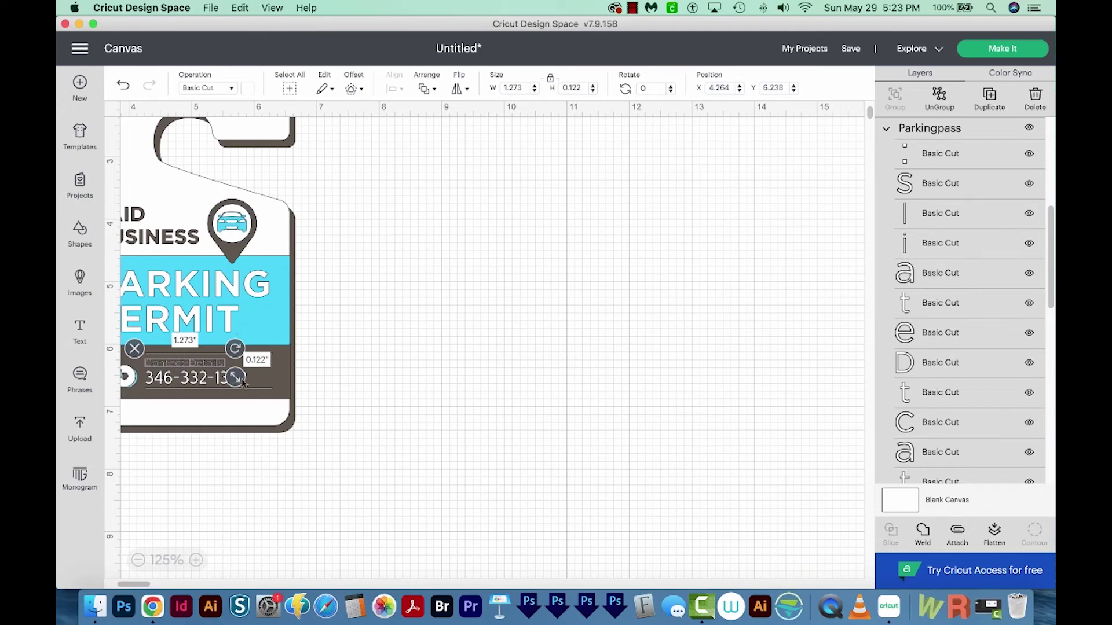
pyautogui.click(307, 435)
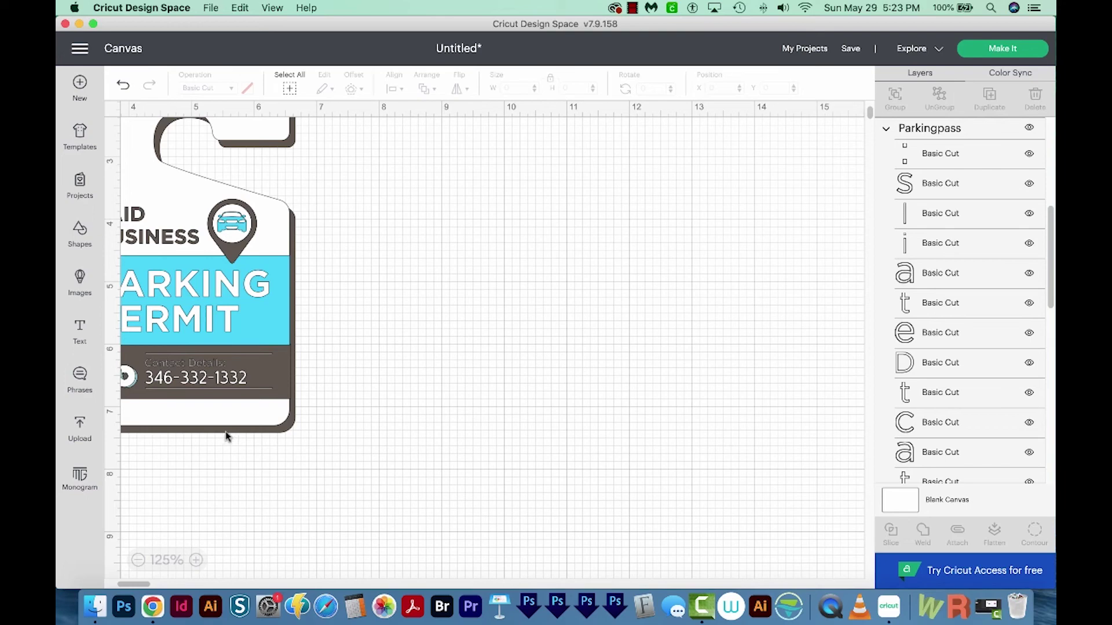
pyautogui.press('super+minus')
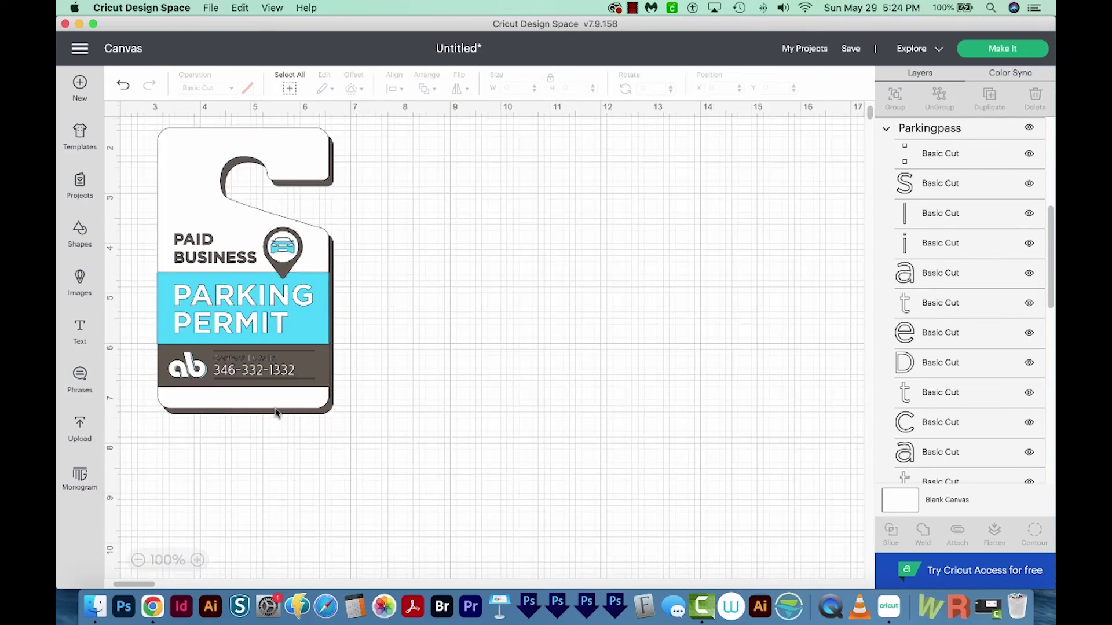